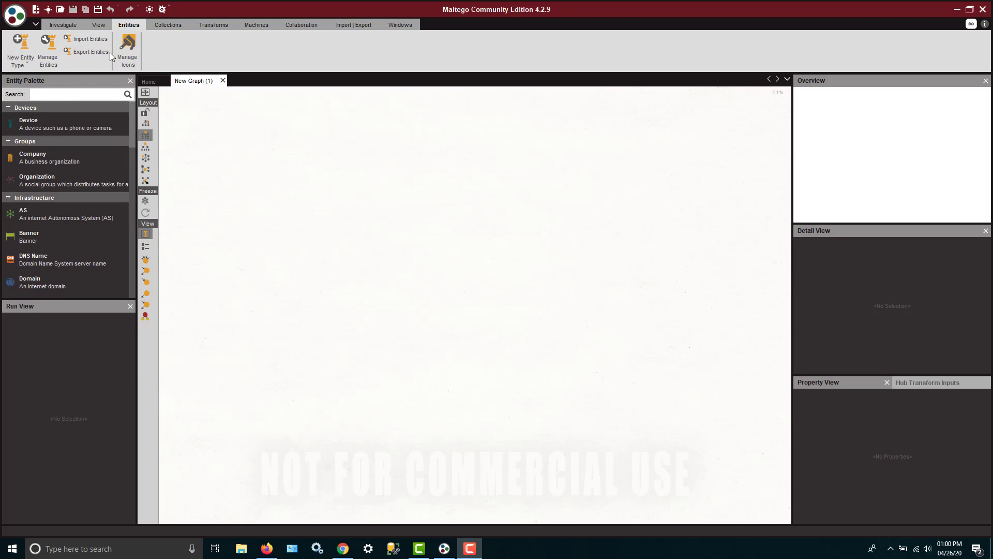
# Place a Person entity from the palette's Personal group onto the empty New Graph (1) canvas
pyautogui.scroll(-10, 36, 213)
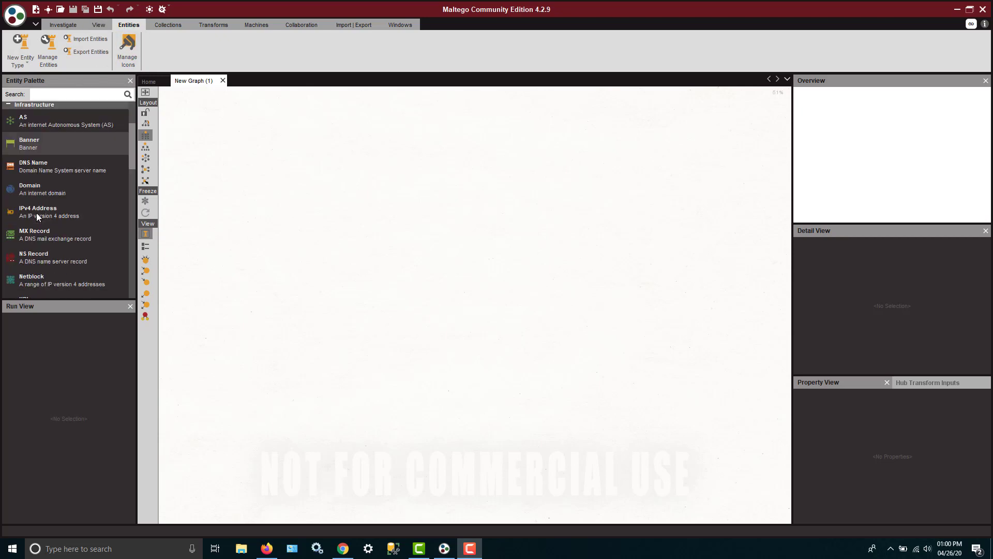
pyautogui.scroll(-4, 37, 213)
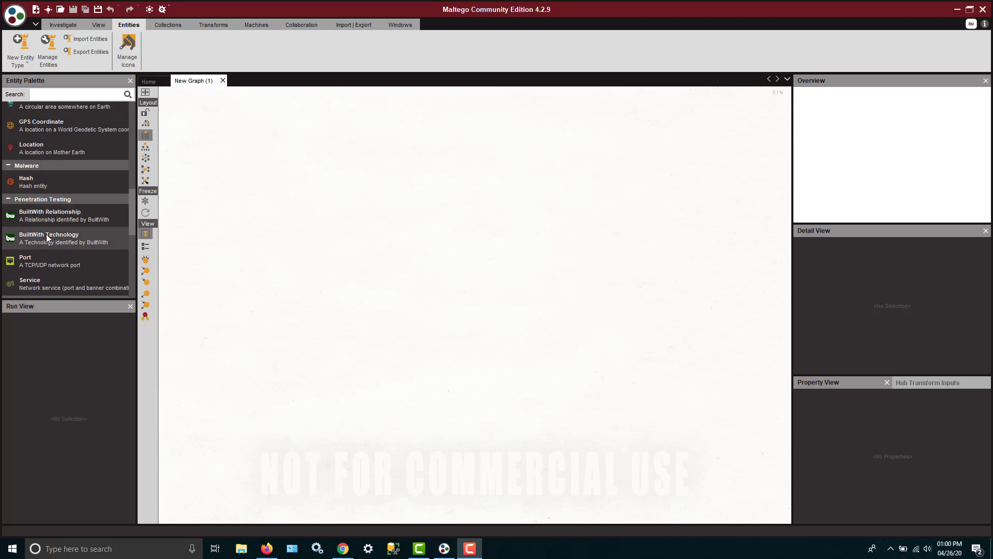
pyautogui.scroll(-7, 46, 235)
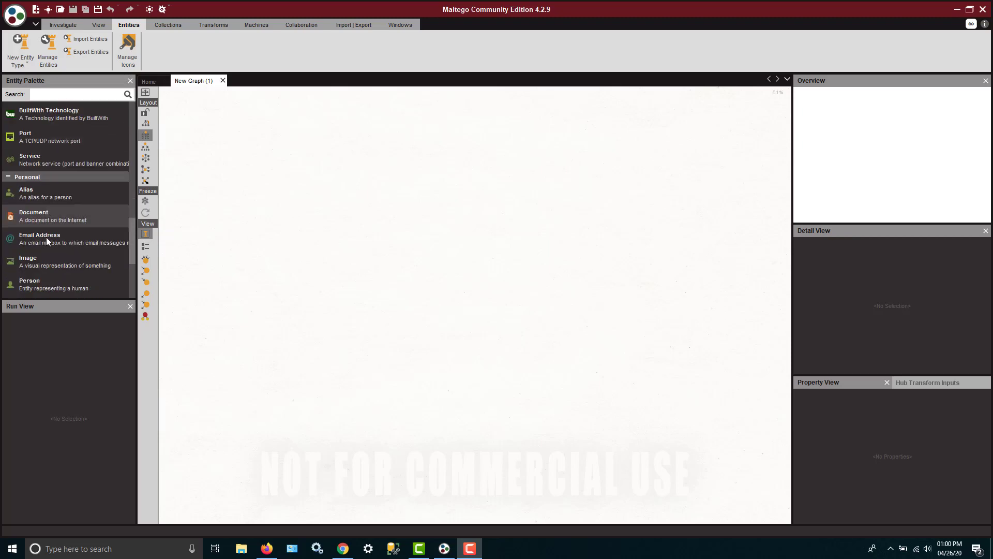
pyautogui.scroll(-1, 45, 237)
pyautogui.moveTo(39, 225); pyautogui.dragTo(407, 191)
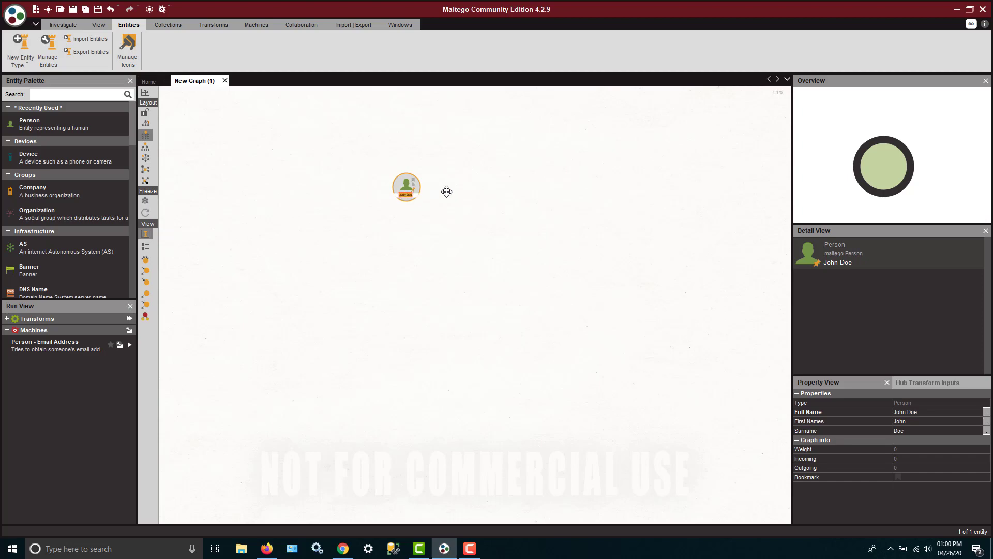
# Rename the Person entity by entering a new full name on its label
pyautogui.scroll(5, 447, 192)
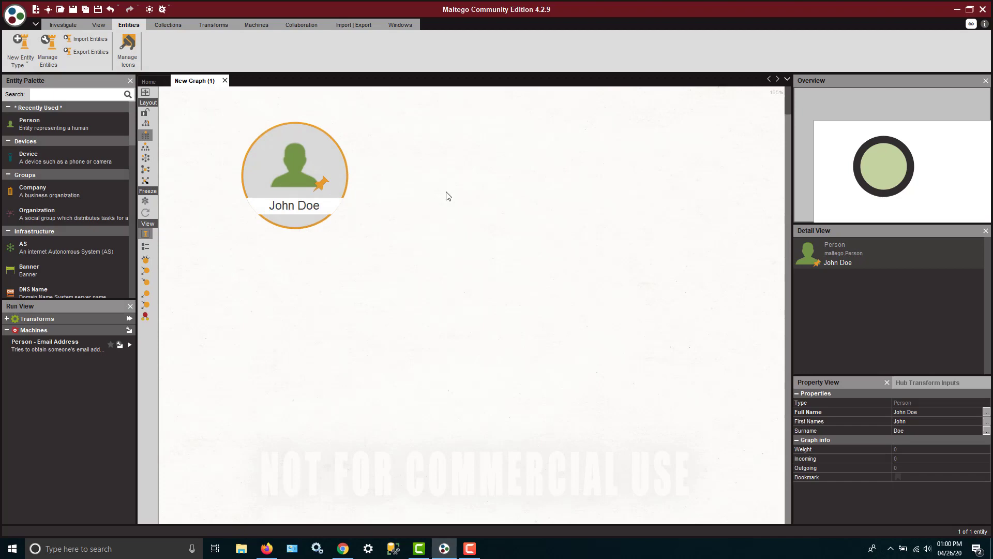
pyautogui.doubleClick(295, 207)
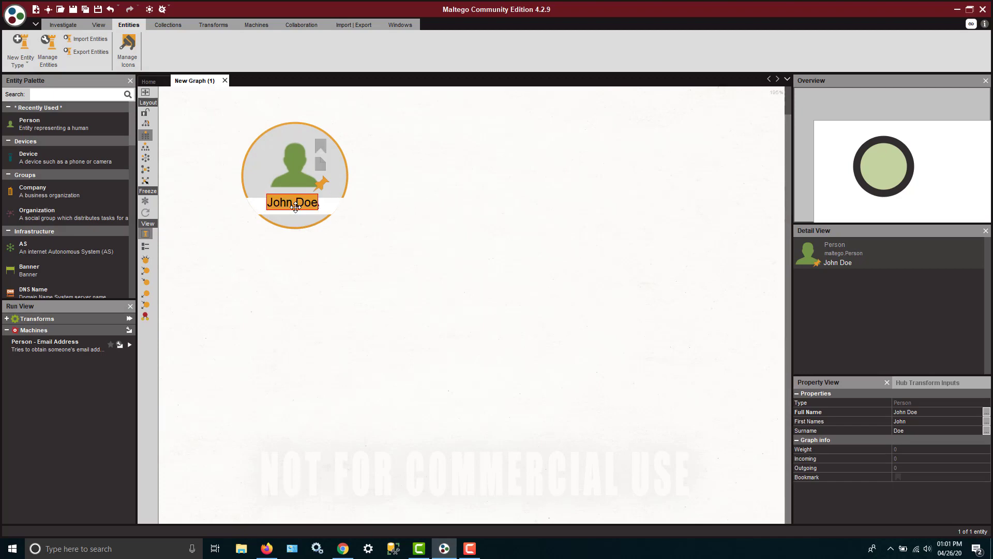
pyautogui.write('Tom')
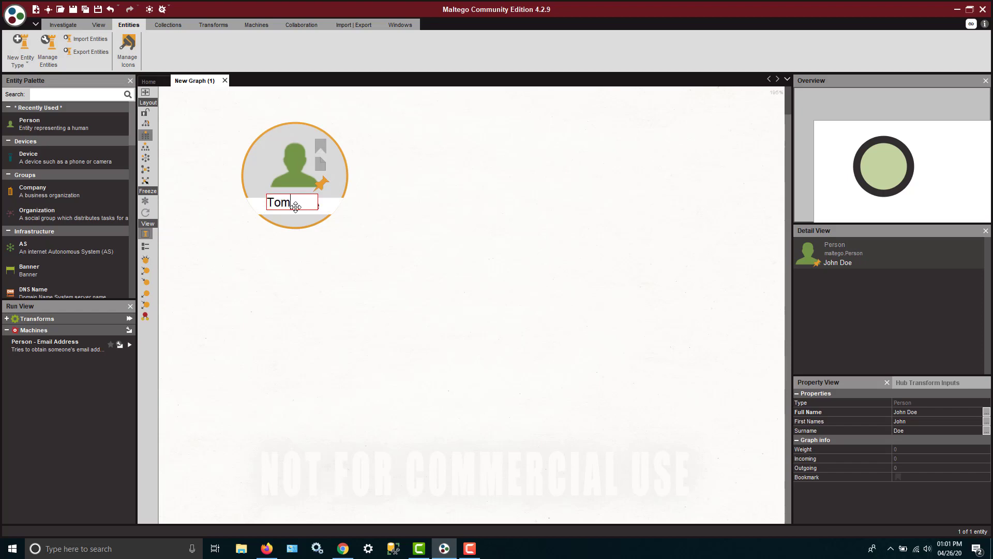
pyautogui.write(' Thumb')
pyautogui.press('Return')
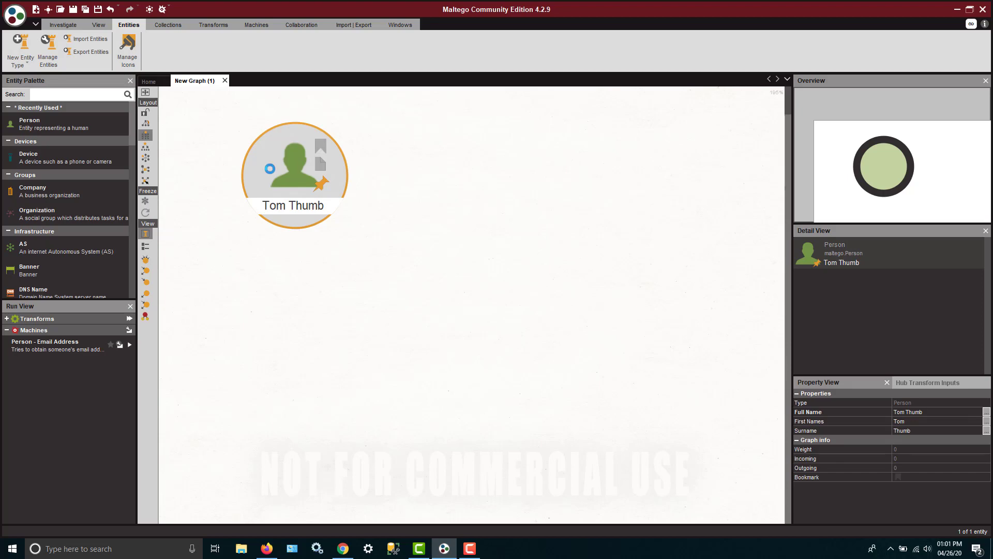
pyautogui.doubleClick(263, 129)
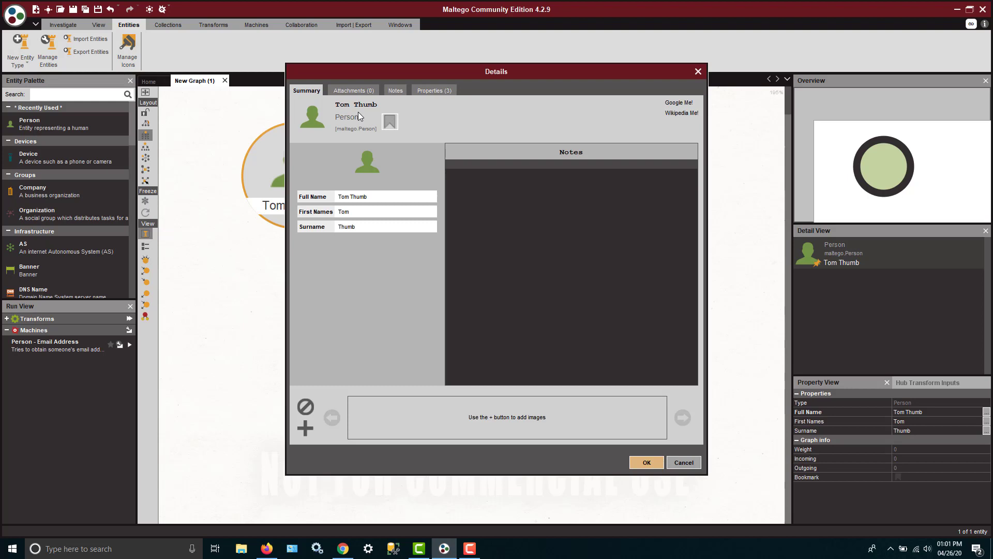
pyautogui.click(391, 93)
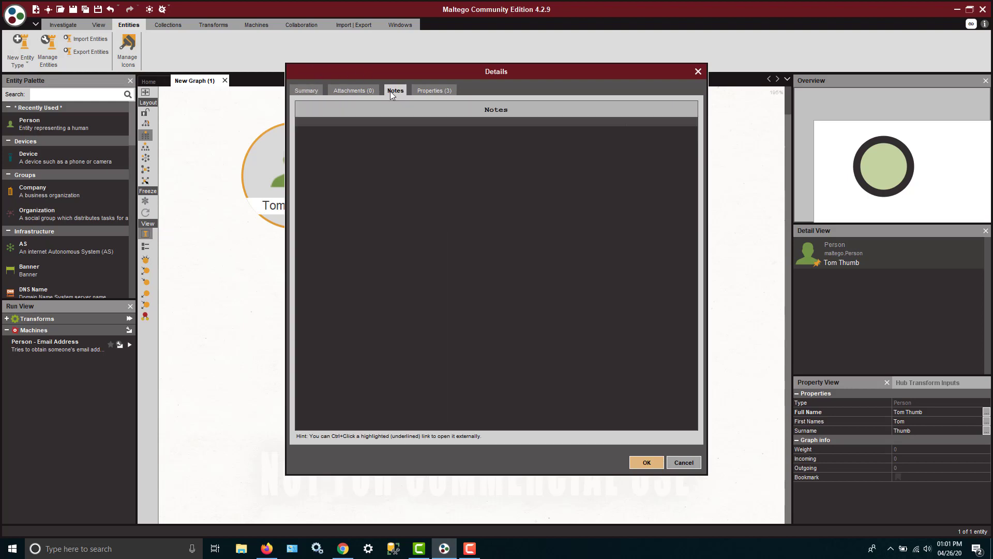
pyautogui.click(425, 91)
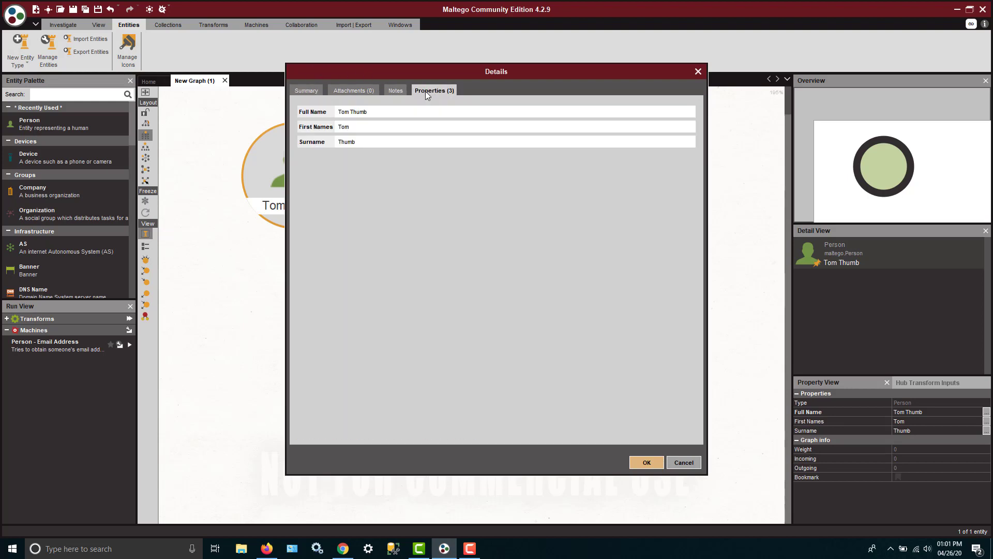
pyautogui.click(354, 93)
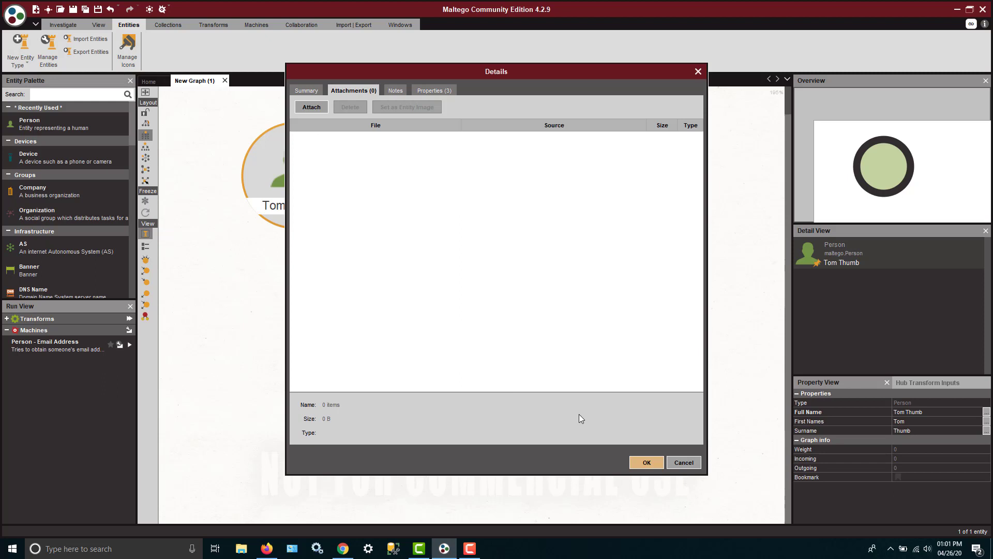
pyautogui.click(645, 461)
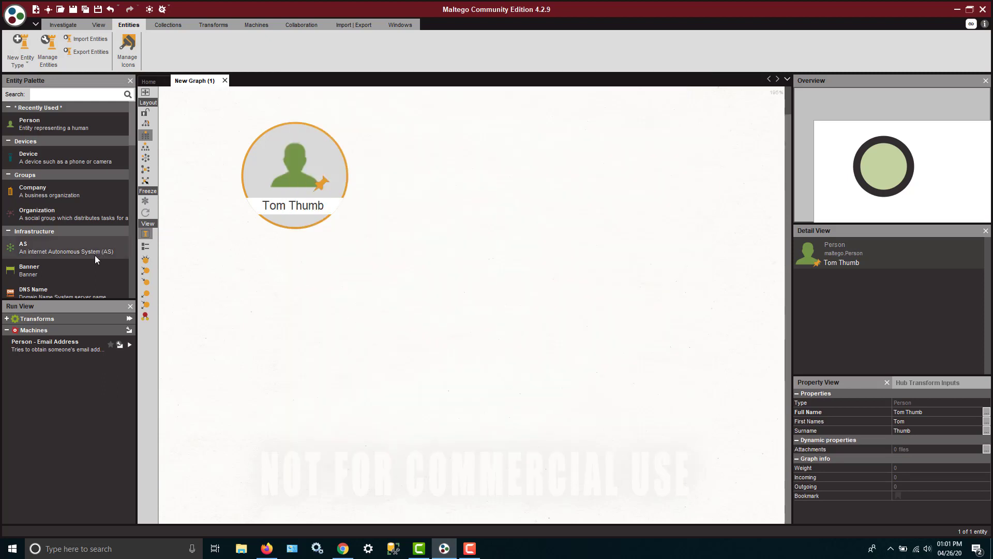
# Add a Paterva company right of the person, joined by a dashed, thickness-3 'works at' link
pyautogui.moveTo(47, 187); pyautogui.dragTo(212, 260)
pyautogui.moveTo(289, 259); pyautogui.dragTo(520, 281)
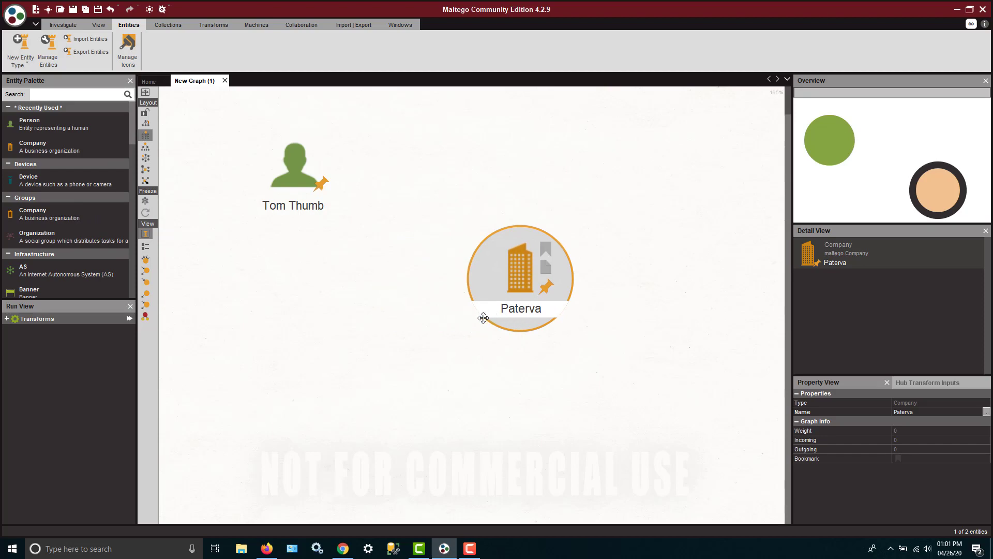
pyautogui.click(303, 177)
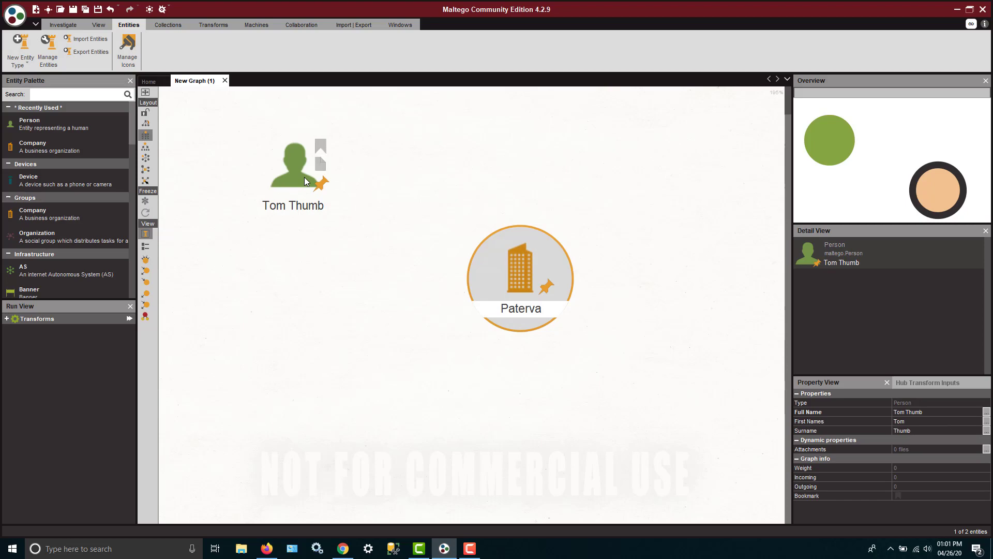
pyautogui.moveTo(305, 181); pyautogui.dragTo(462, 259)
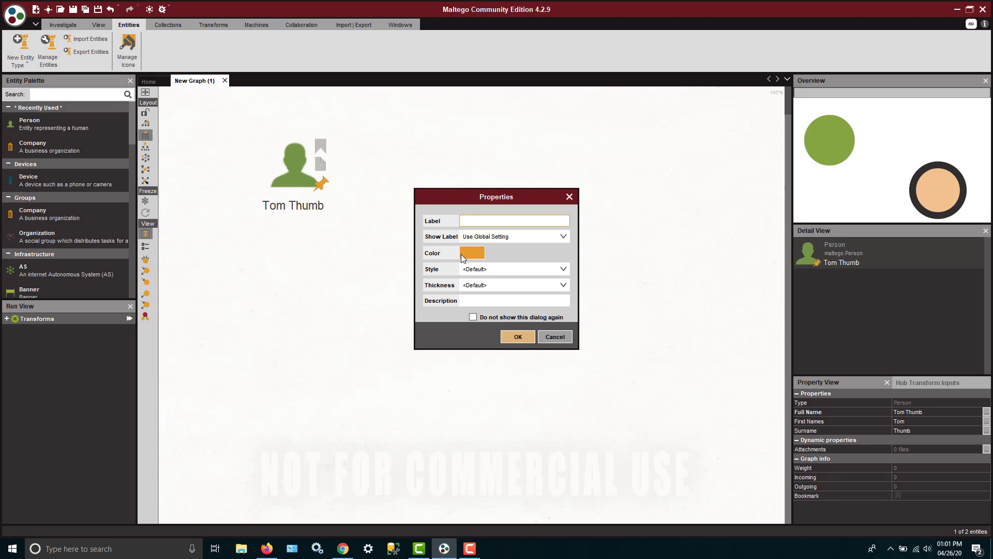
pyautogui.write('works at')
pyautogui.click(562, 271)
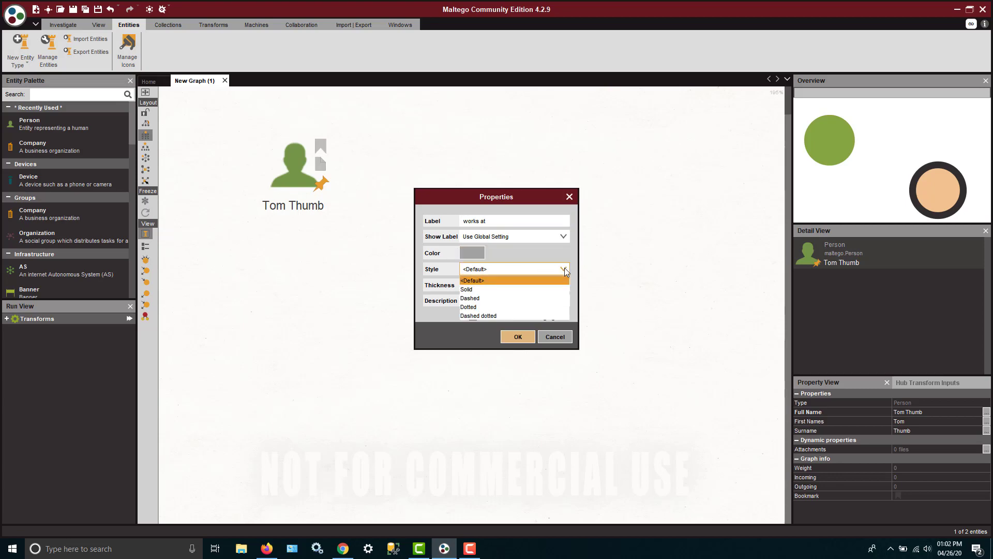
pyautogui.click(545, 299)
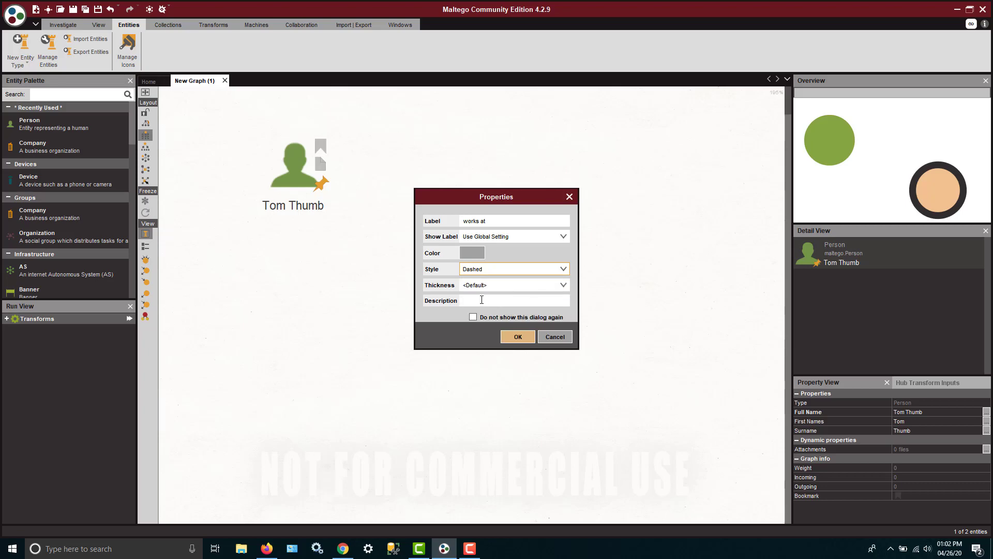
pyautogui.click(563, 285)
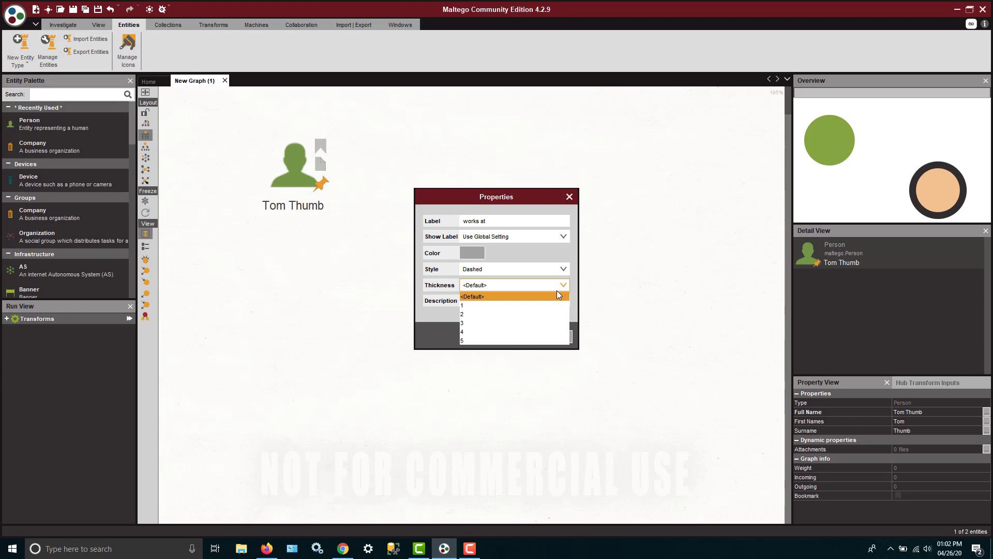
pyautogui.click(540, 322)
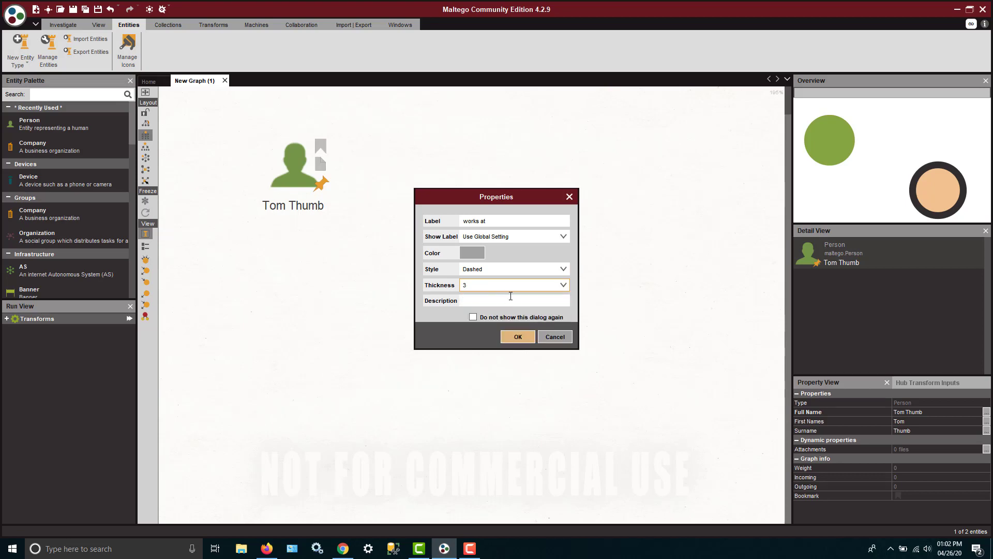
pyautogui.click(509, 336)
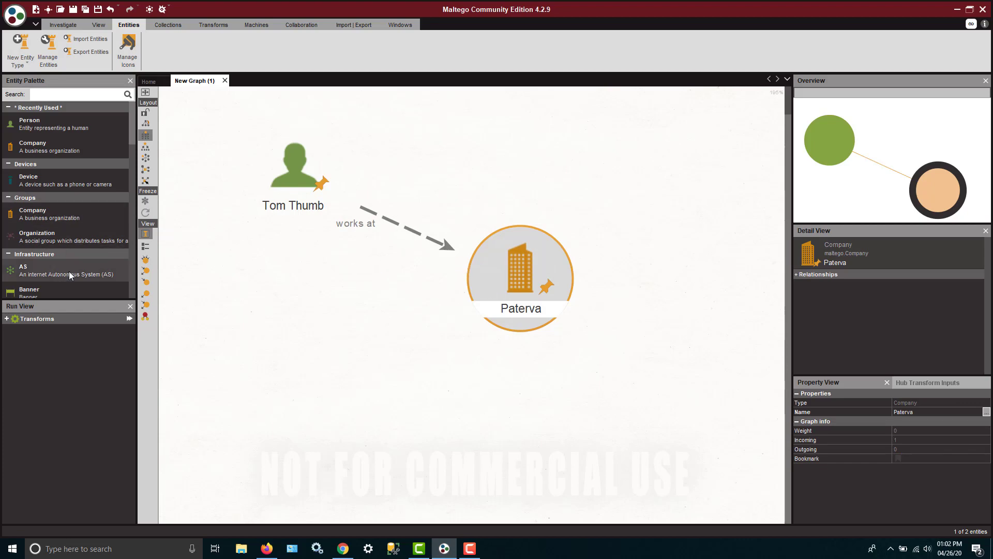
# Place a Phone Number entity from the palette below the person
pyautogui.scroll(-2, 71, 273)
pyautogui.scroll(-8, 70, 274)
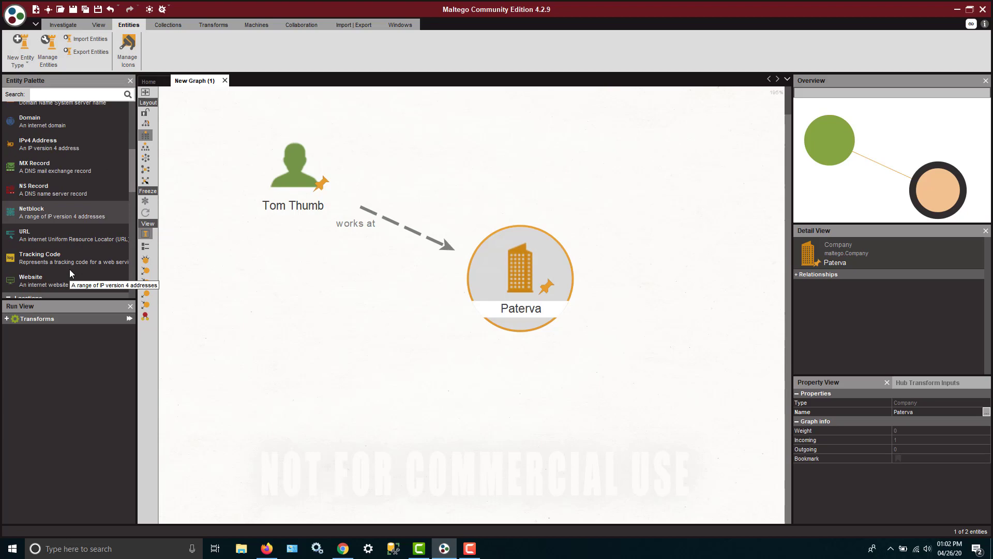
pyautogui.scroll(-6, 69, 269)
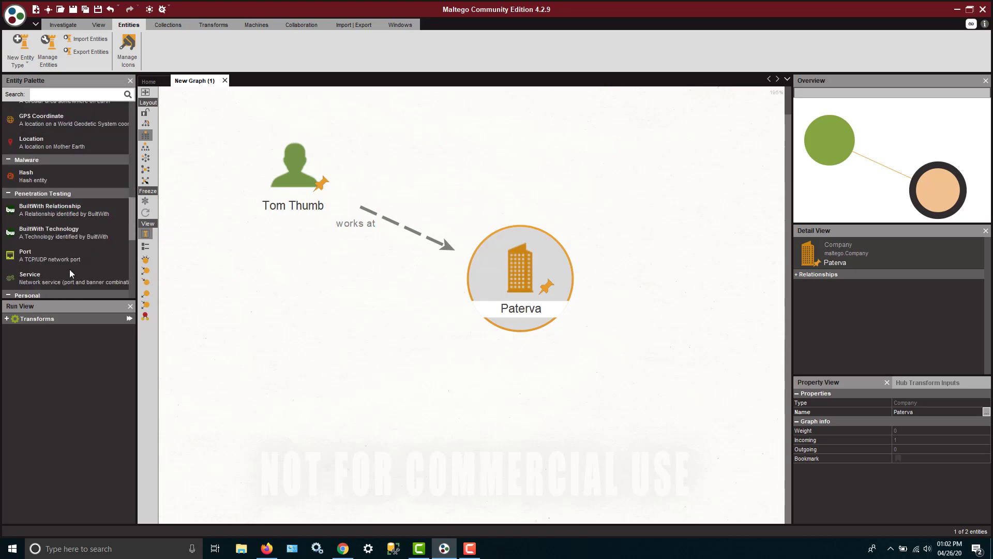
pyautogui.scroll(-4, 70, 269)
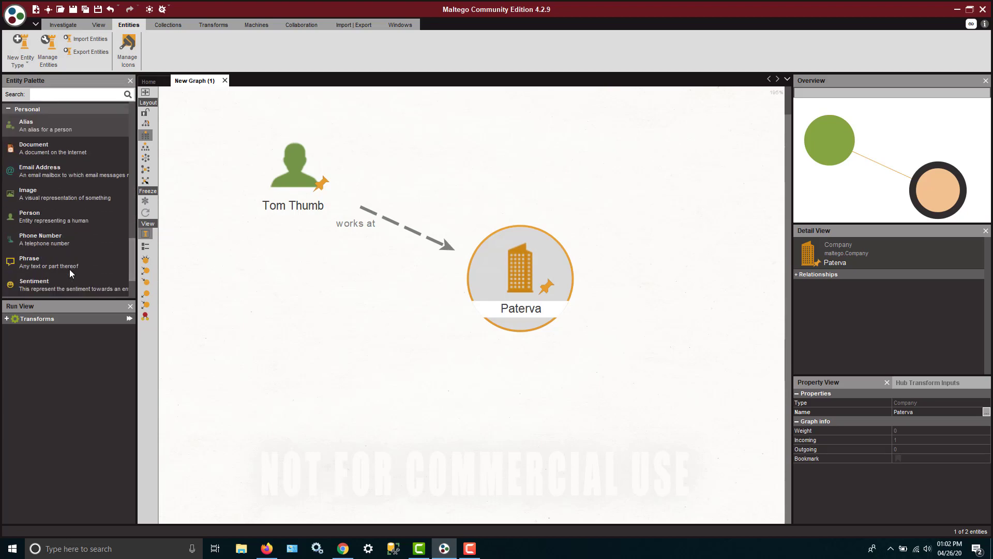
pyautogui.click(51, 236)
pyautogui.moveTo(51, 237); pyautogui.dragTo(283, 344)
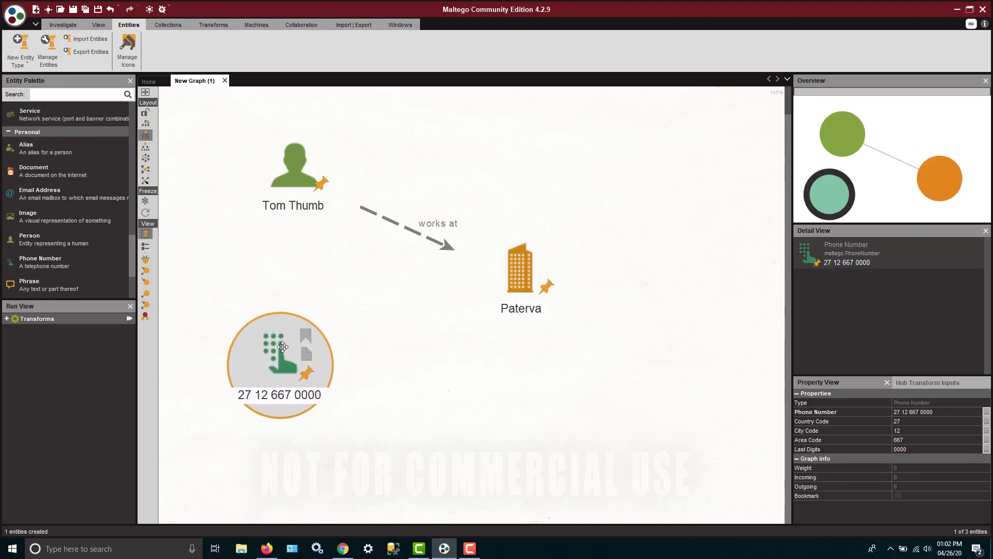
# Link the person to the phone number with an unlabelled, default-styled link
pyautogui.click(297, 178)
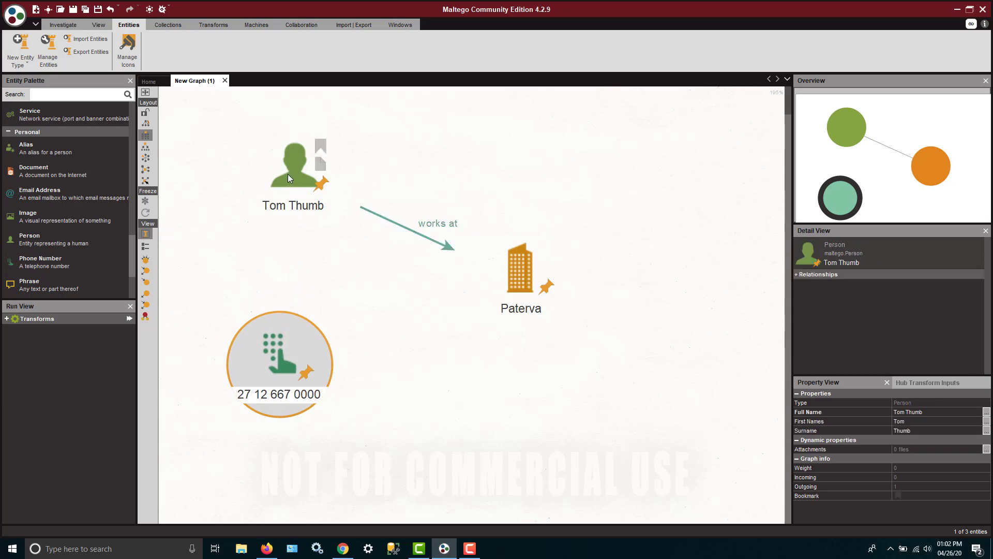
pyautogui.moveTo(282, 218); pyautogui.dragTo(265, 324)
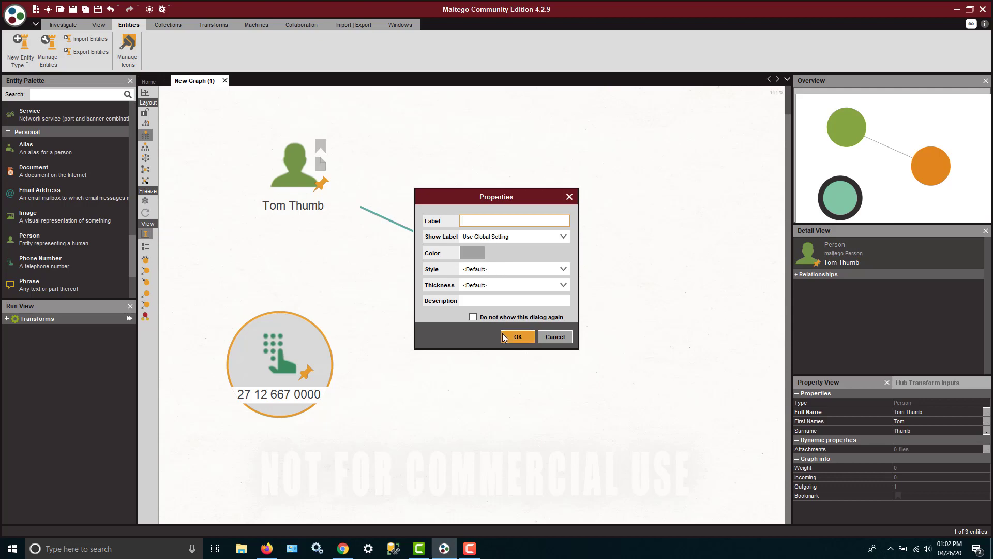
pyautogui.click(518, 337)
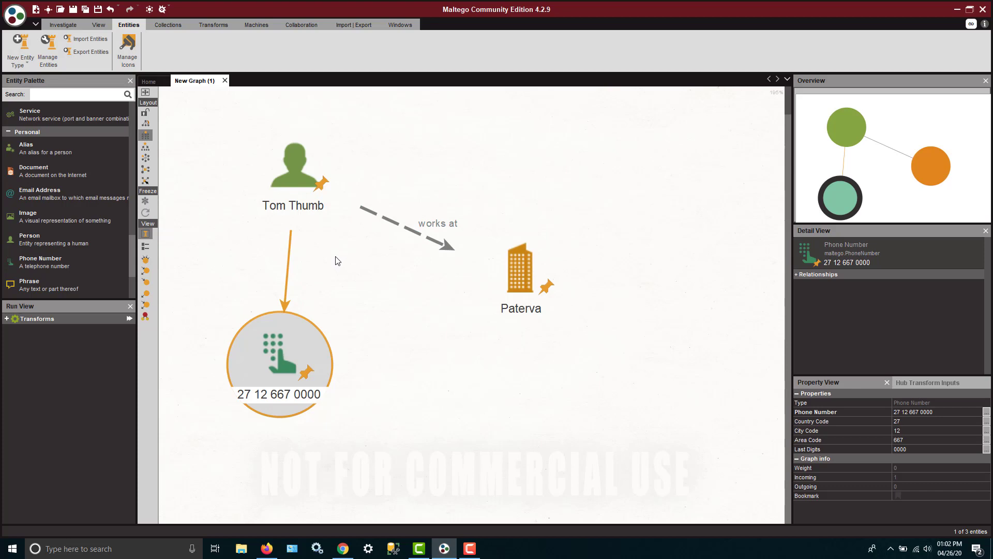
pyautogui.click(308, 213)
# Change the 'works at' link's line style from Dashed to Solid in its Details dialog
pyautogui.click(410, 234)
pyautogui.doubleClick(409, 234)
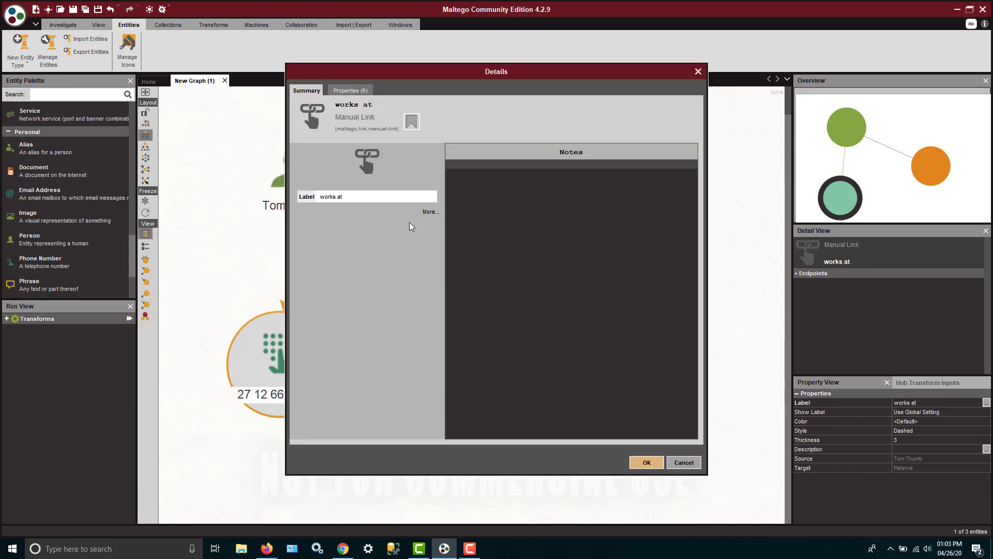
pyautogui.click(350, 90)
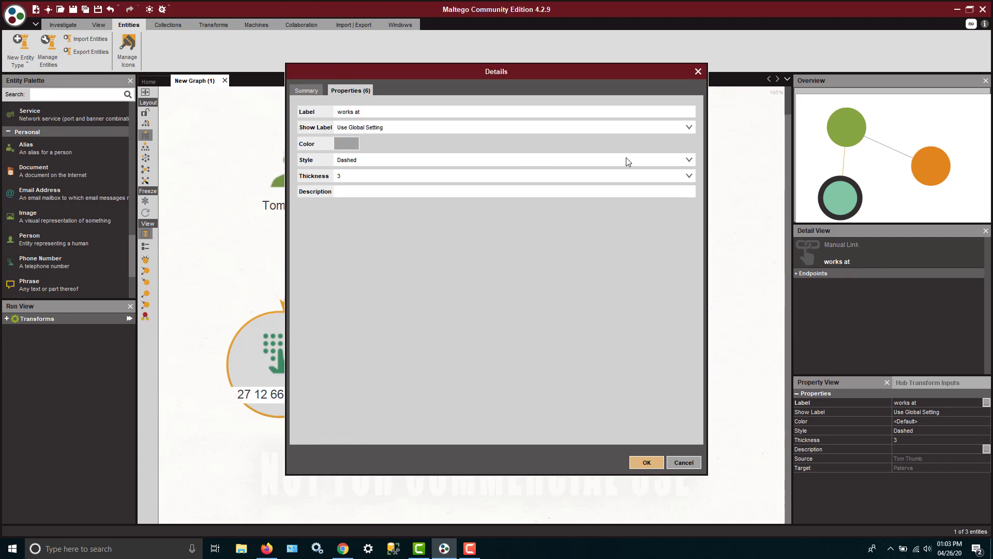
pyautogui.click(689, 161)
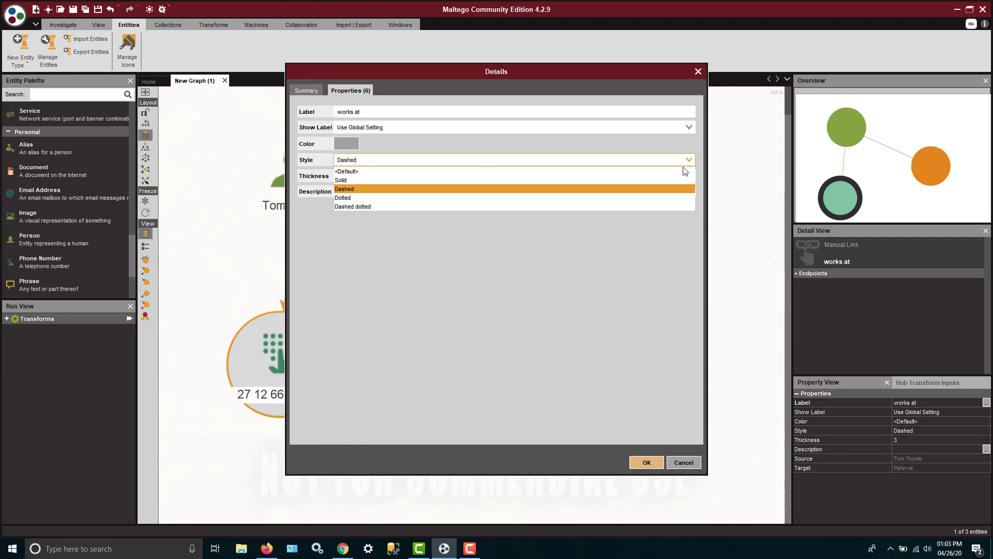
pyautogui.click(662, 181)
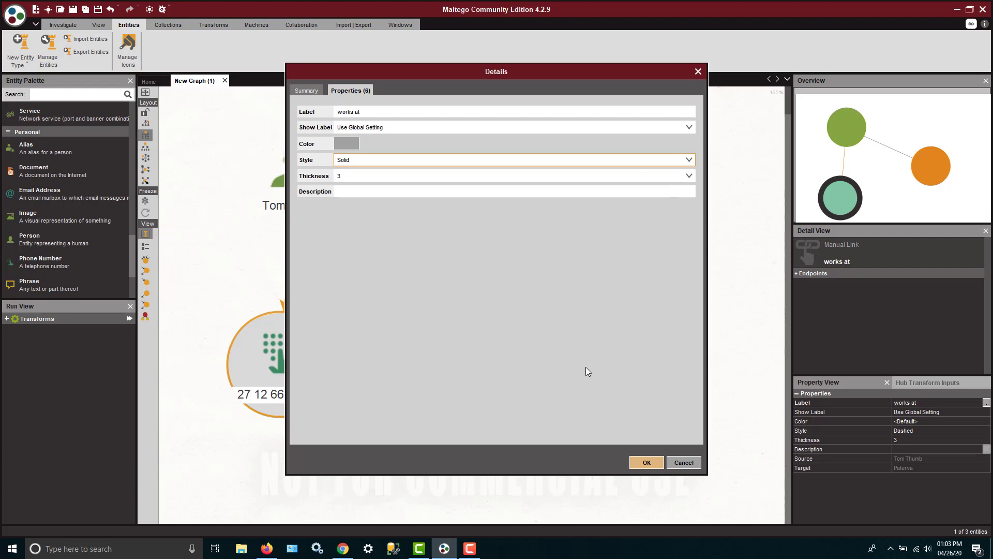
pyautogui.click(646, 461)
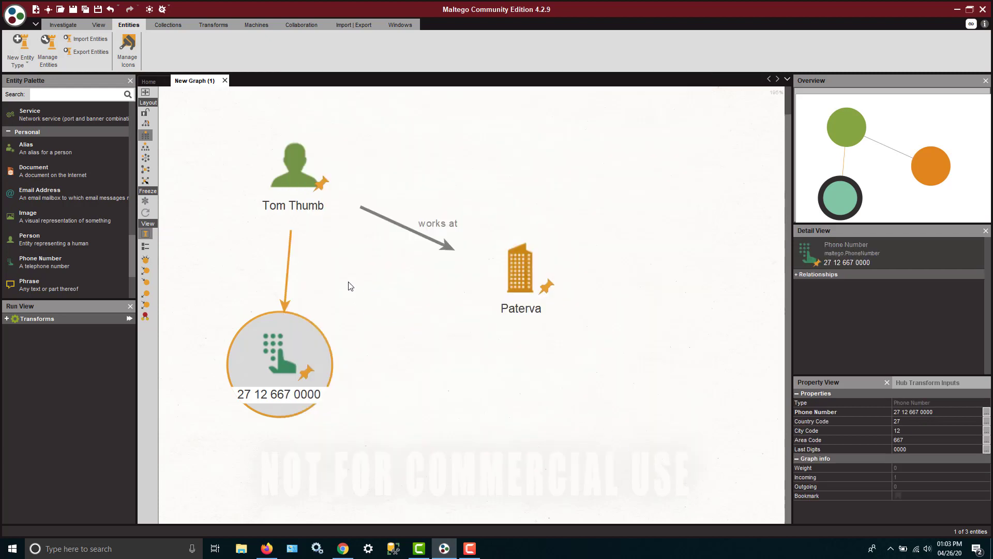
pyautogui.moveTo(339, 318)
# Bring up the Entity Manager and scroll to the TMDB Director, Movie and Talent types
pyautogui.scroll(-2, 54, 184)
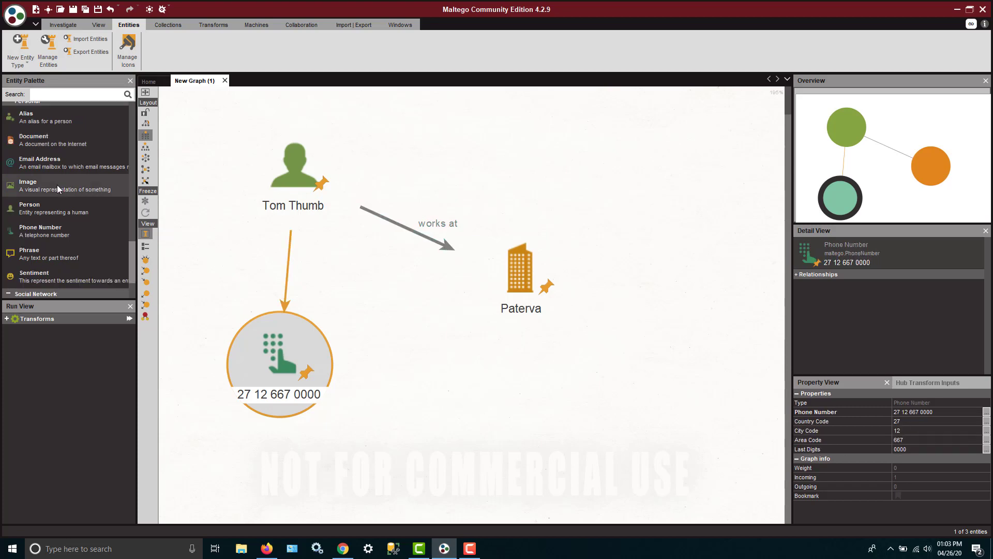
pyautogui.scroll(5, 61, 190)
pyautogui.scroll(3, 61, 186)
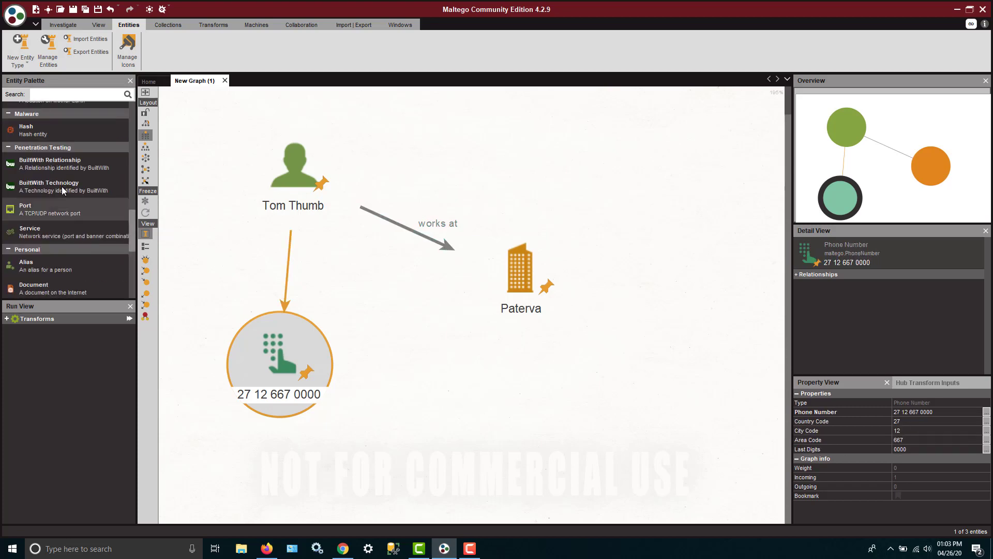
pyautogui.click(55, 47)
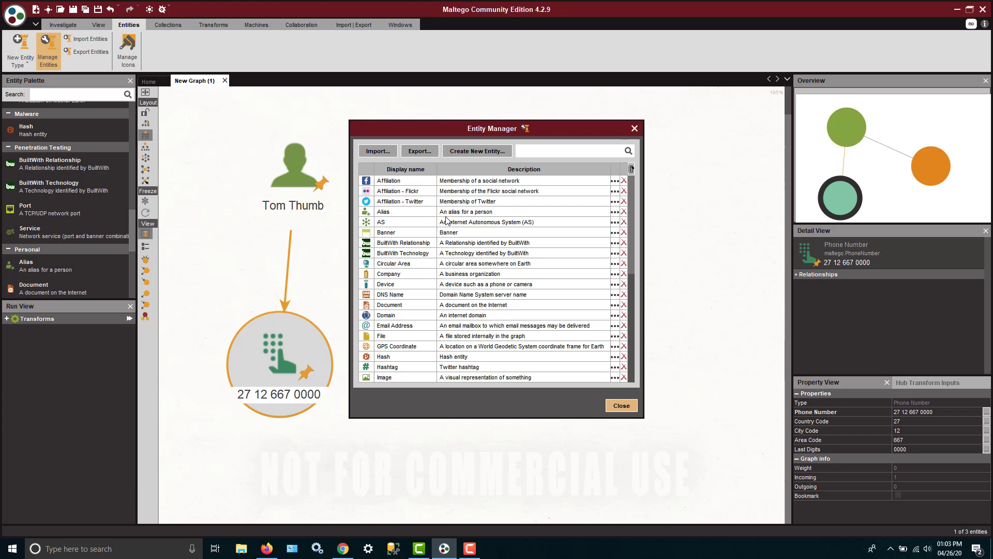
pyautogui.scroll(-8, 449, 218)
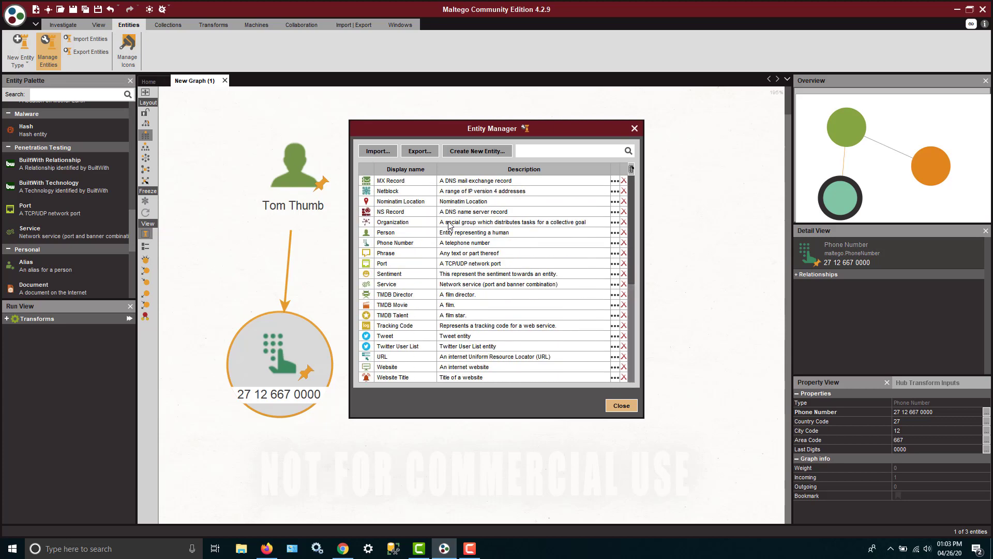
pyautogui.scroll(2, 448, 224)
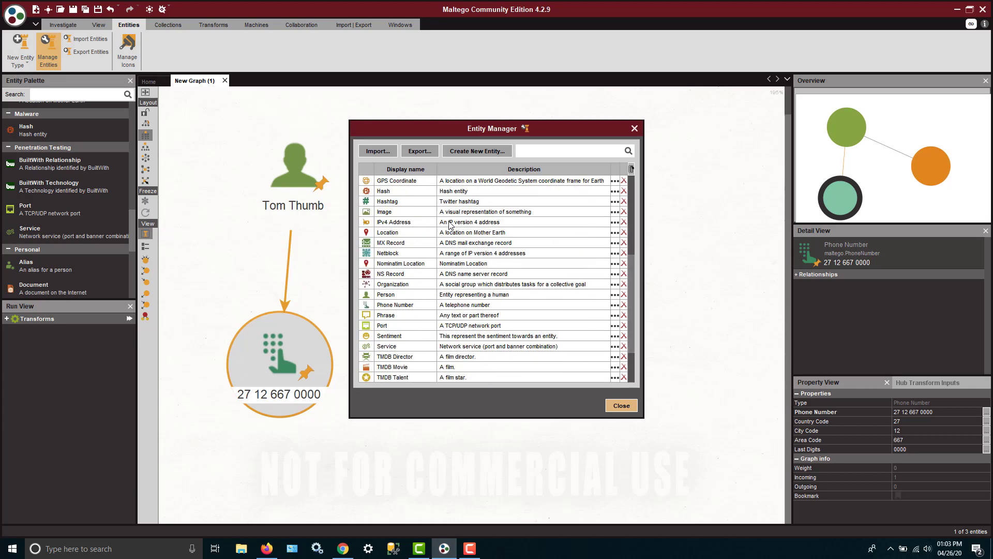
pyautogui.scroll(-2, 449, 223)
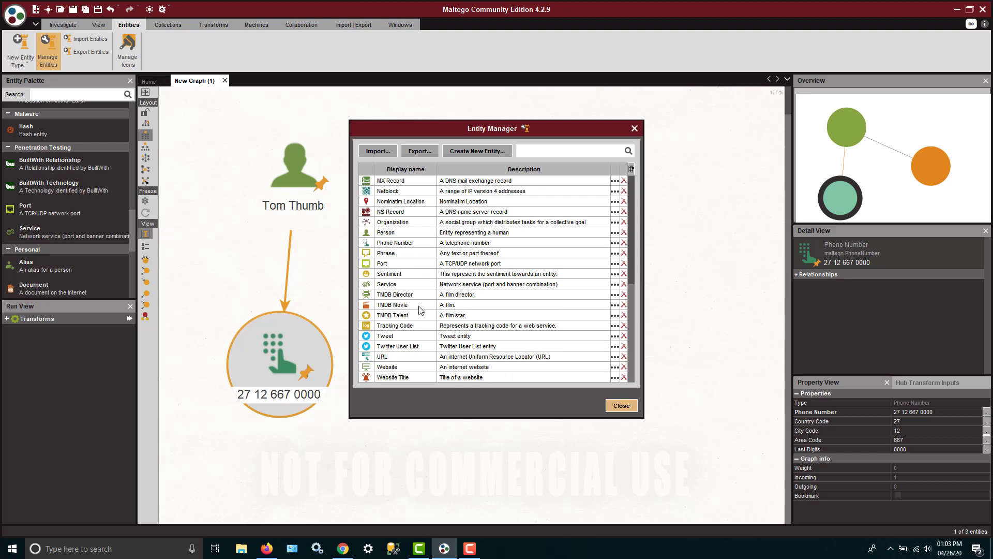
# Review the TMDB Movie type's Display and Advanced Settings, then close the Entity Manager
pyautogui.click(614, 305)
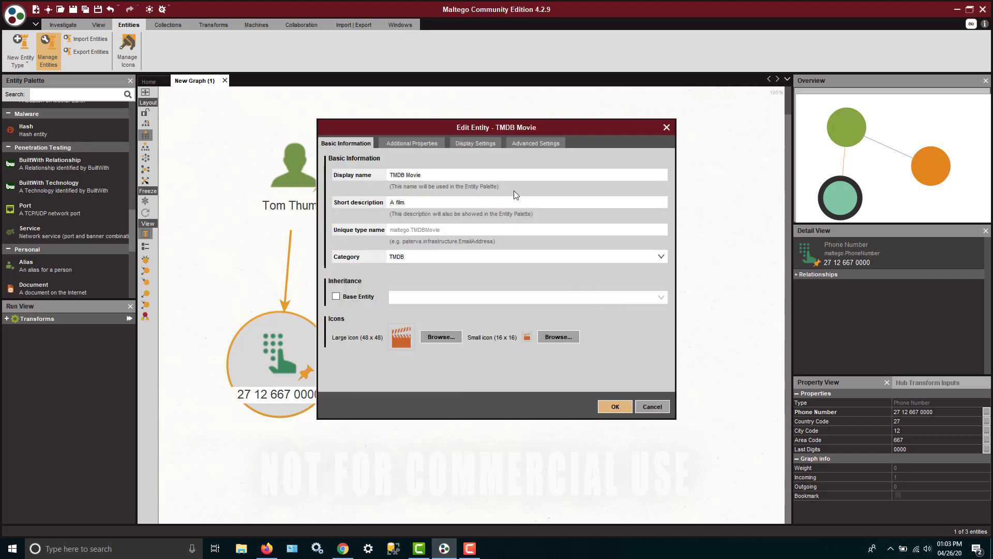
pyautogui.click(472, 143)
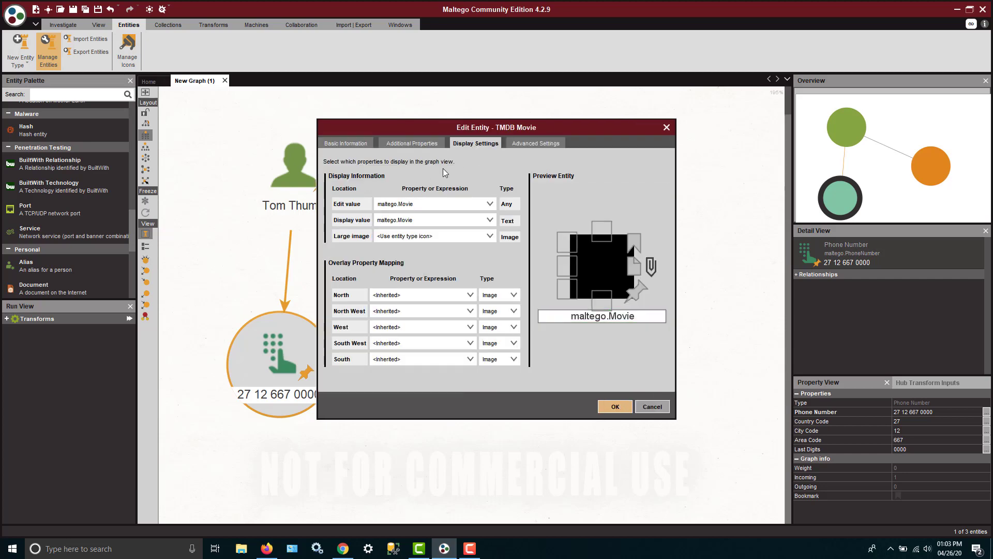
pyautogui.click(531, 147)
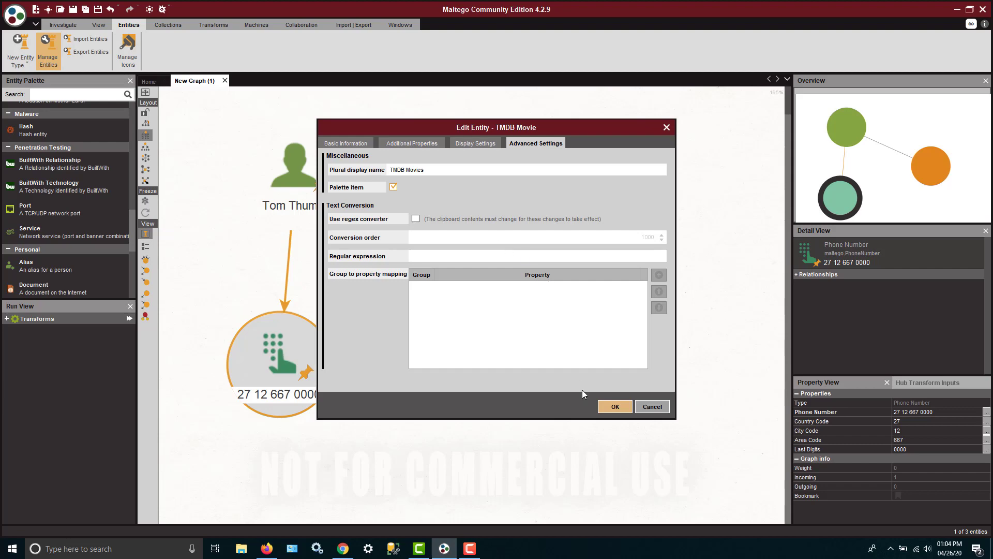
pyautogui.click(613, 407)
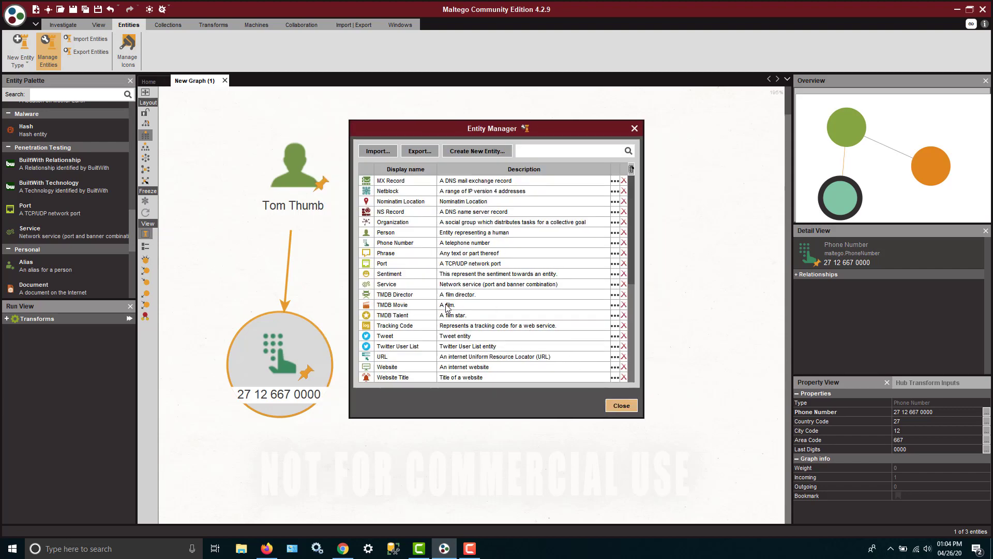
pyautogui.click(620, 406)
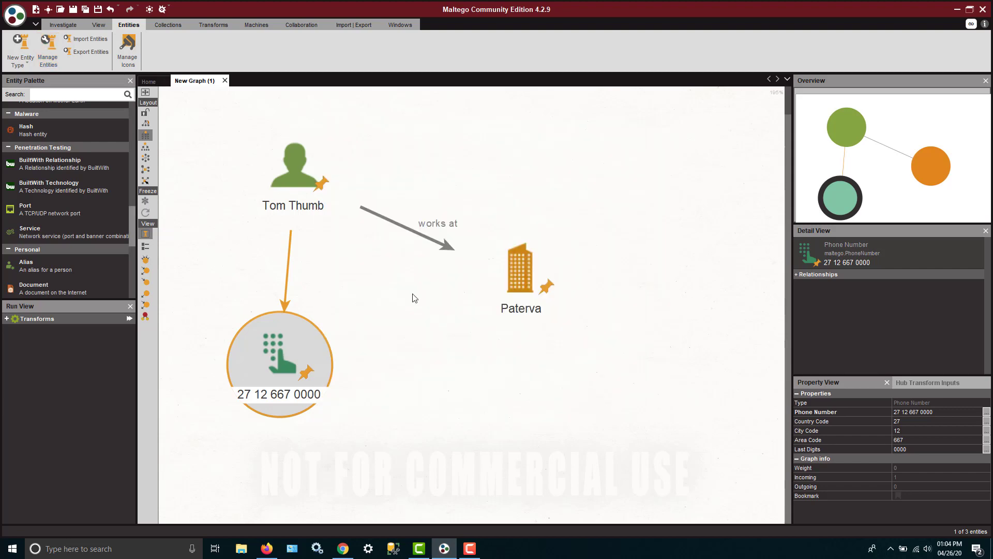
pyautogui.scroll(-3, 77, 191)
pyautogui.scroll(-5, 77, 188)
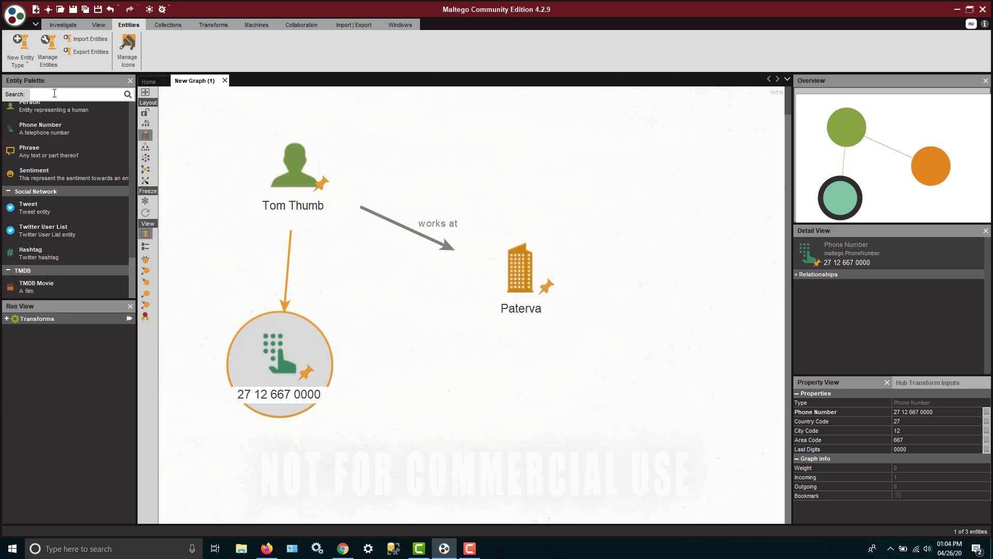
pyautogui.scroll(3, 58, 187)
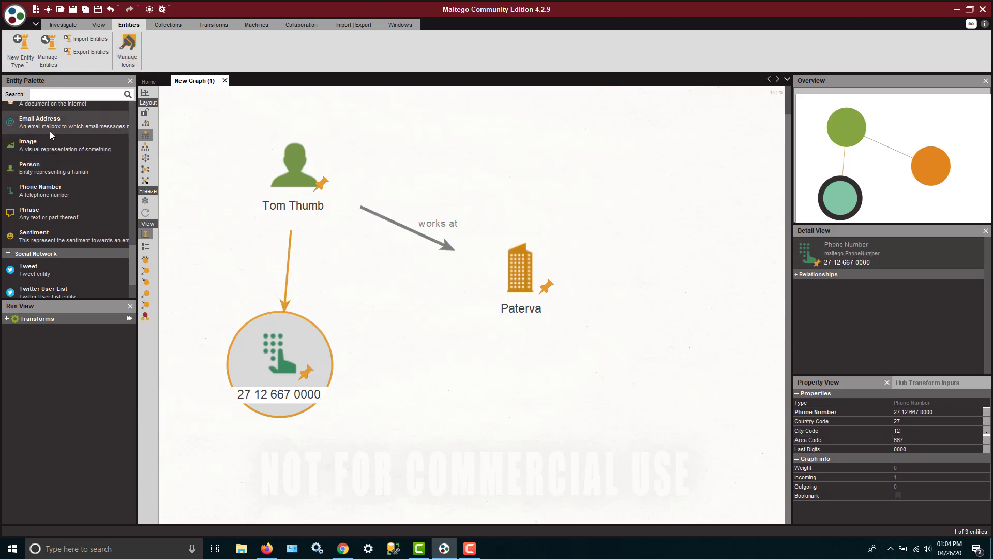
pyautogui.scroll(3, 50, 131)
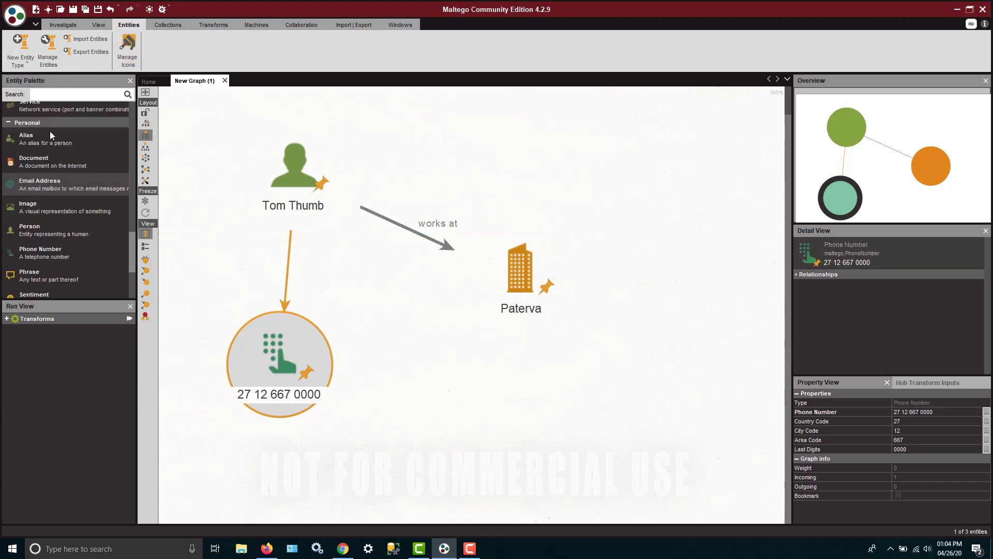
# Begin a new entity type with display name Female (yourorganization.Female) in the Personal category
pyautogui.click(48, 62)
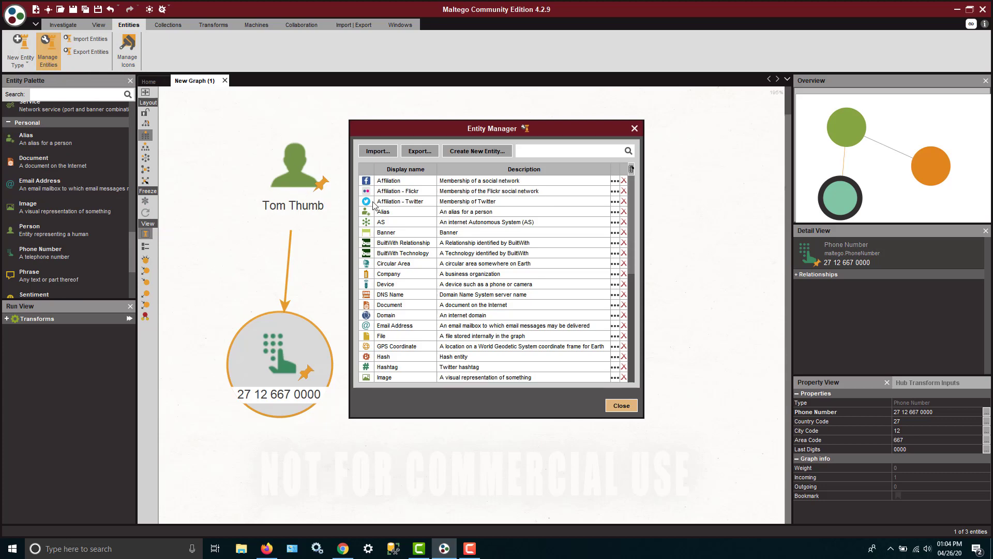
pyautogui.click(459, 153)
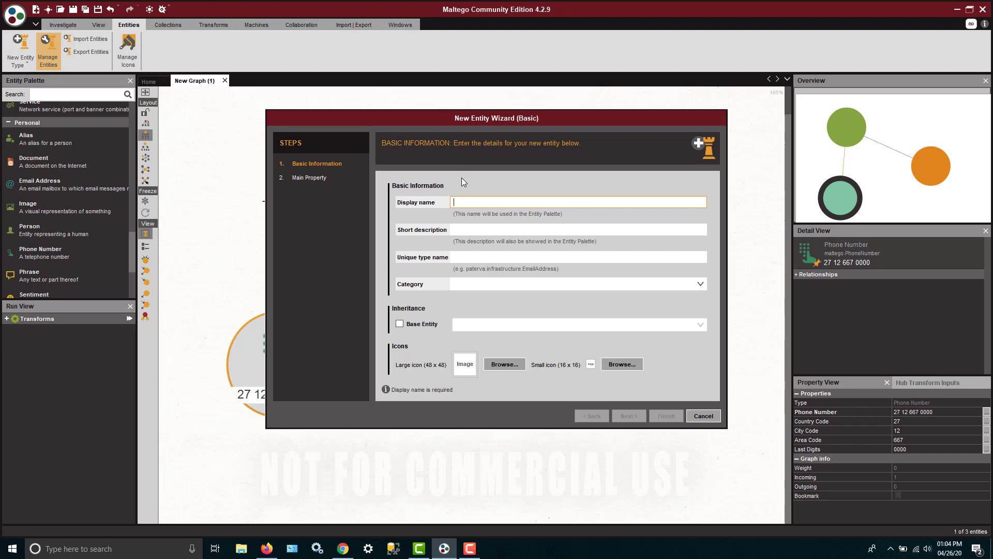
pyautogui.write('Female')
pyautogui.click(700, 285)
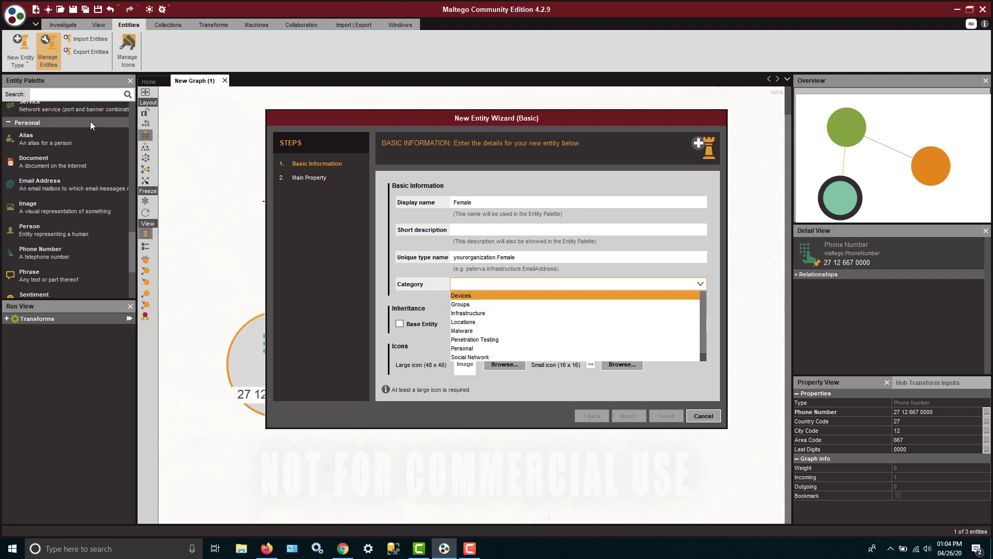
pyautogui.click(469, 348)
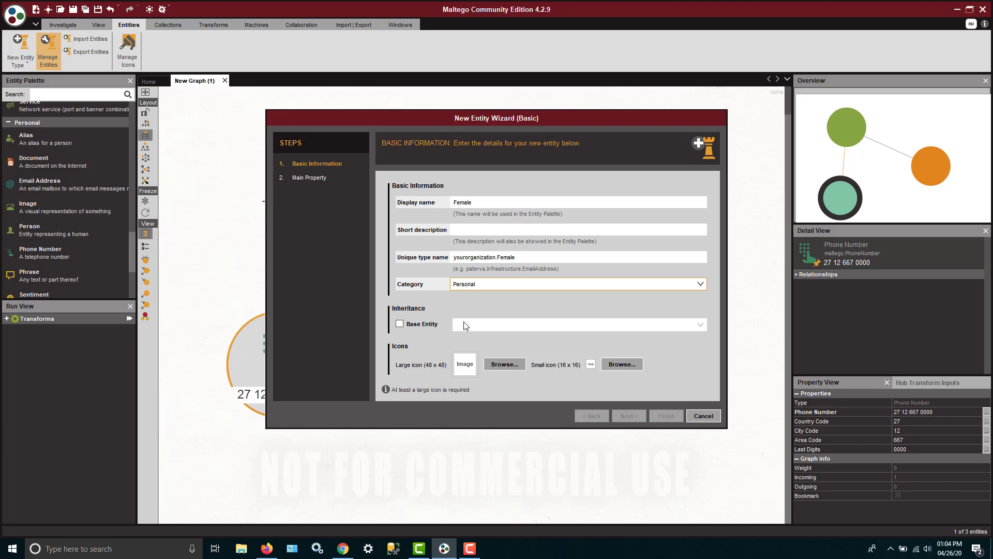
# Give the Female type the AdultFemale icon from the People set and continue to Main Property
pyautogui.click(507, 365)
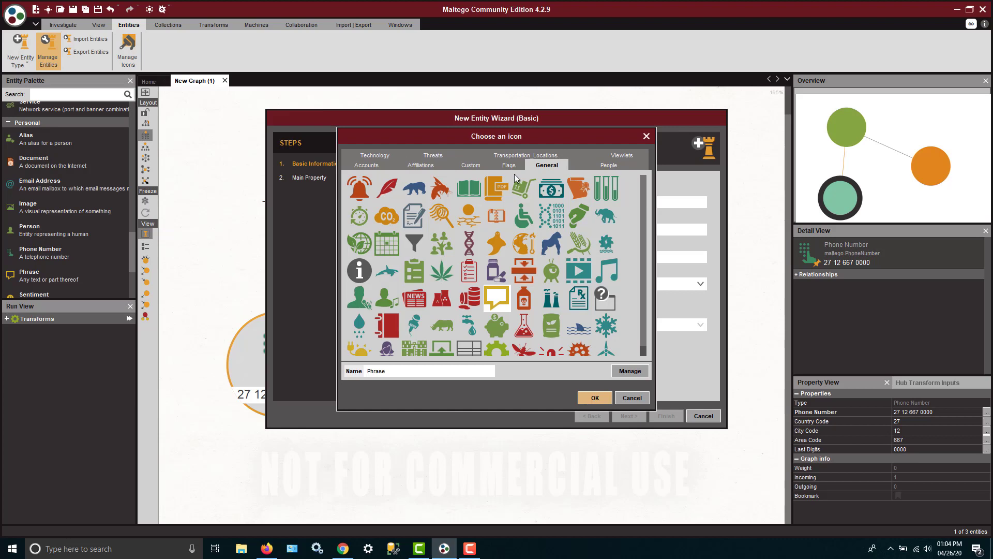
pyautogui.click(604, 164)
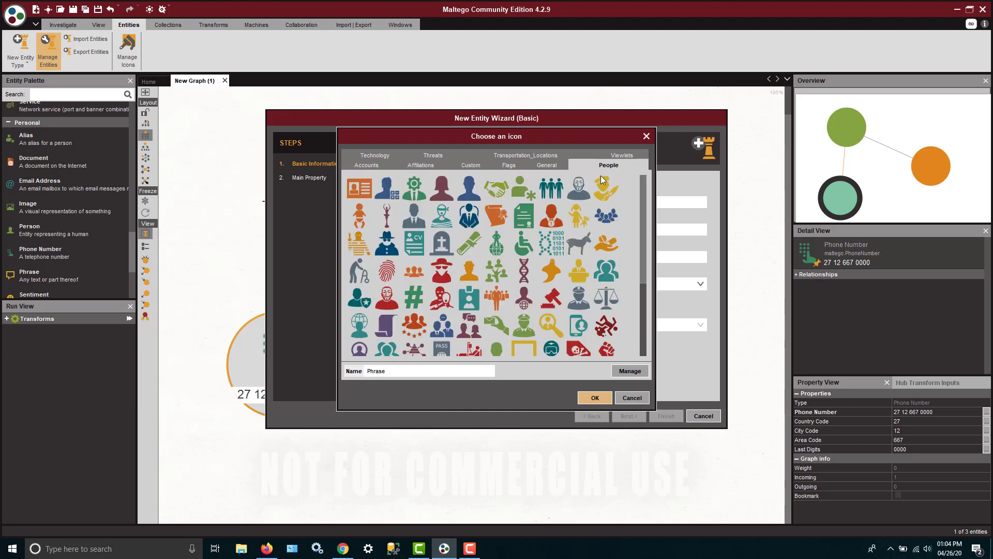
pyautogui.click(441, 188)
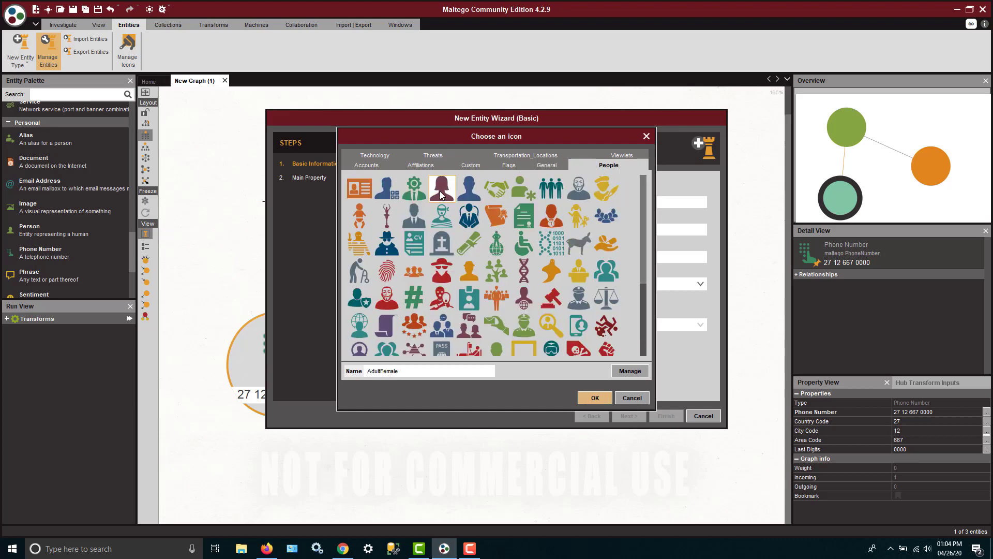
pyautogui.click(591, 399)
pyautogui.click(628, 416)
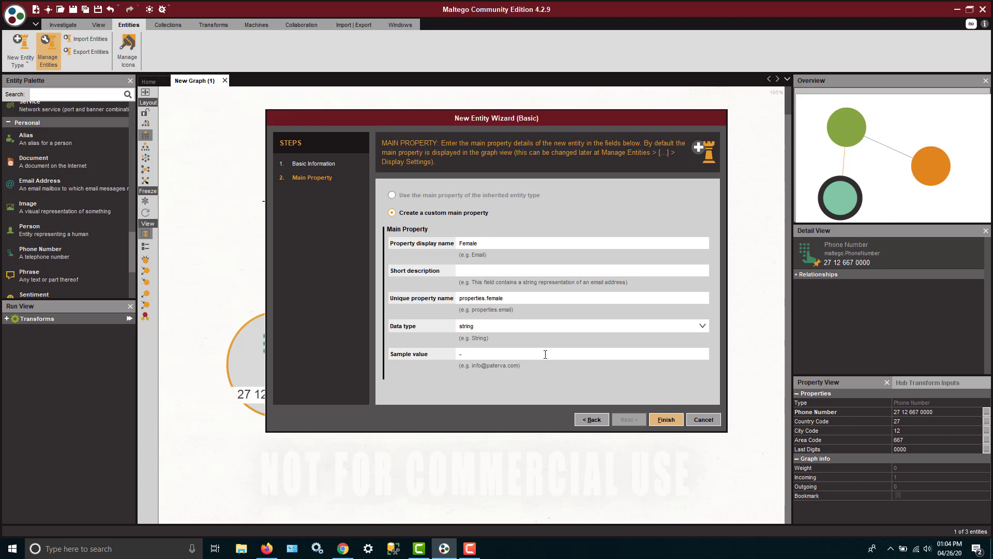
# Complete the Female type wizard, check its Advanced Settings (plural Females), and close the Entity Manager
pyautogui.click(662, 419)
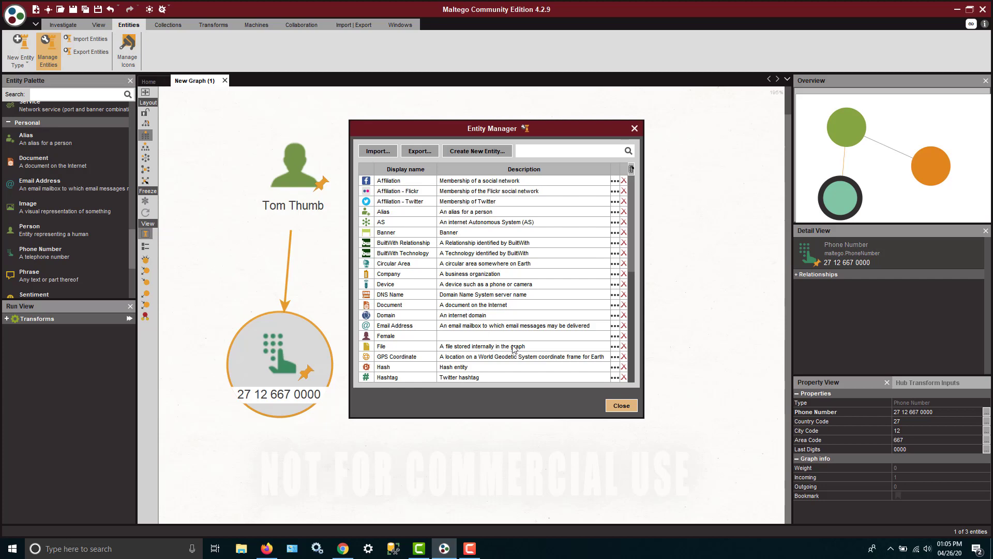
pyautogui.click(614, 336)
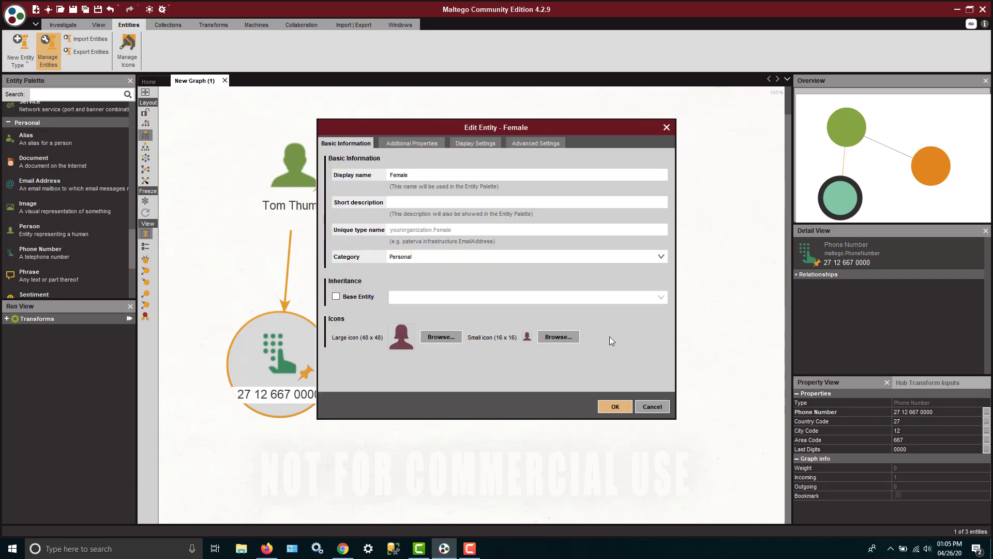
pyautogui.click(538, 145)
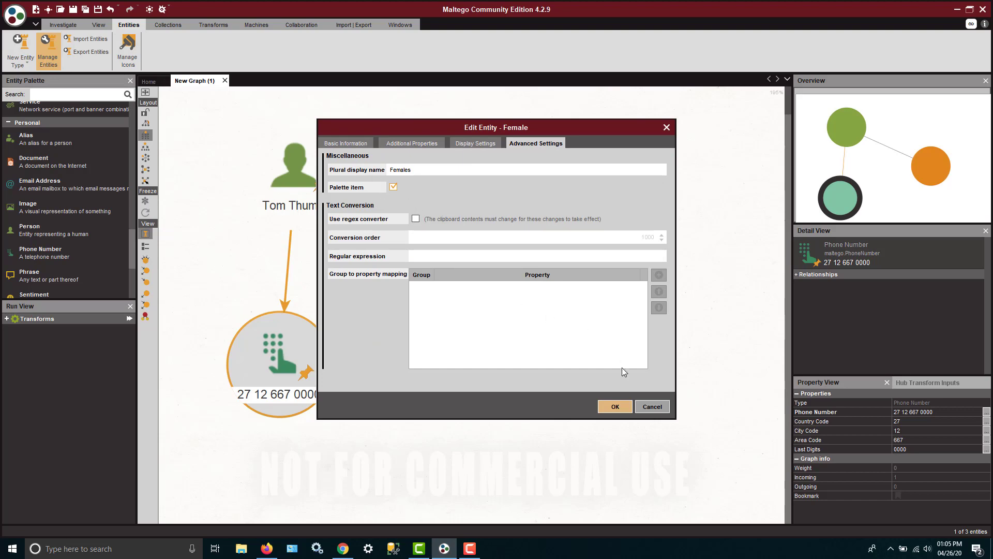
pyautogui.click(613, 407)
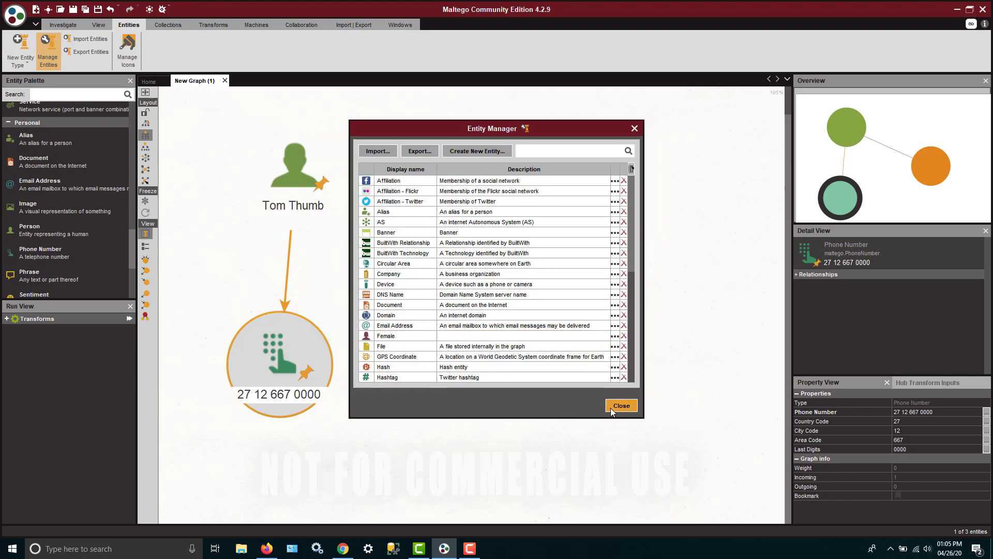
pyautogui.click(611, 408)
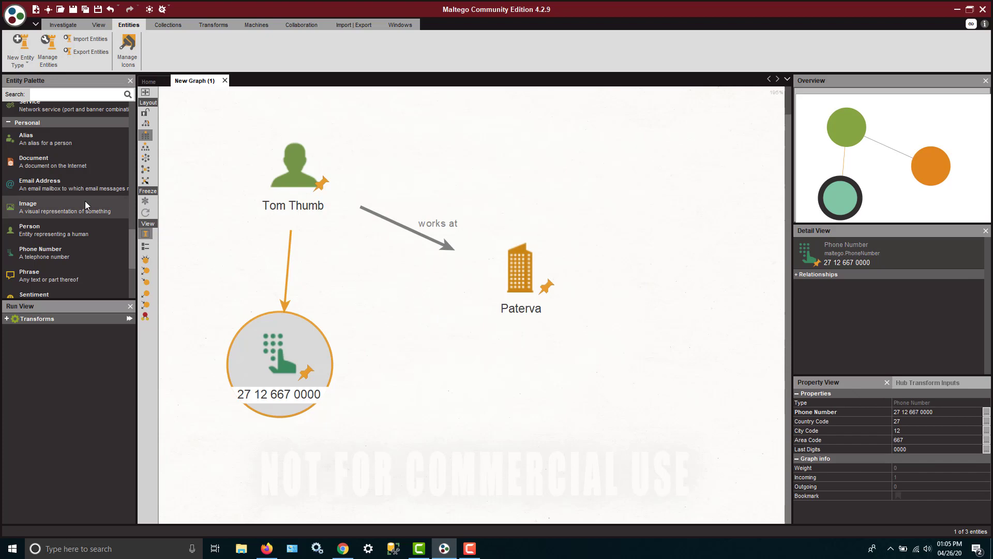
# Add a Female entity to the graph and enter a woman's full name as its value
pyautogui.scroll(-3, 85, 202)
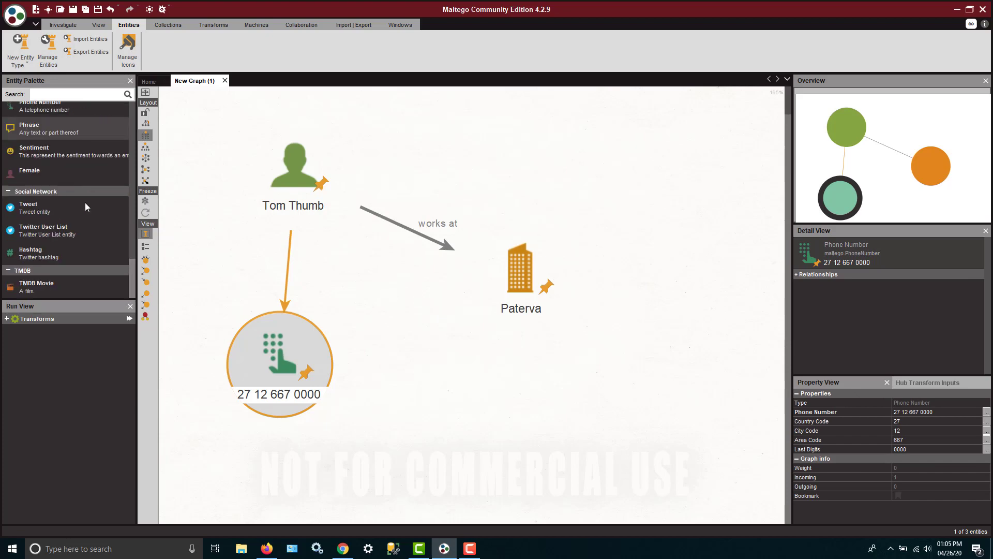
pyautogui.doubleClick(38, 173)
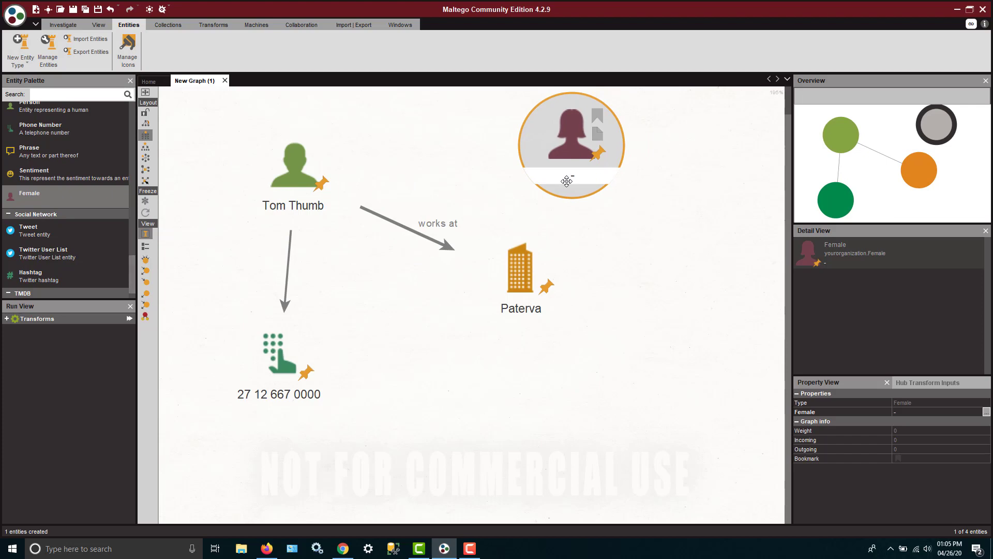
pyautogui.doubleClick(567, 181)
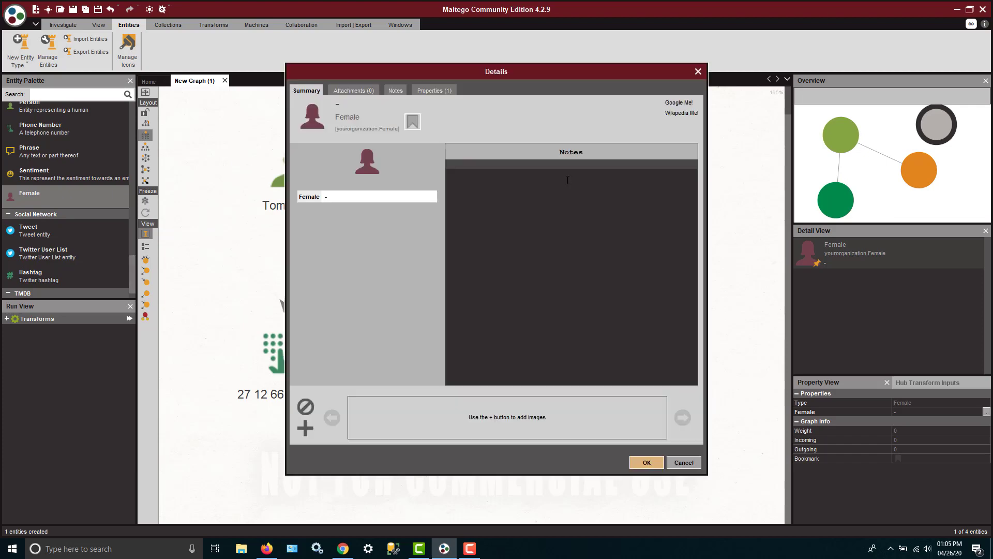
pyautogui.click(333, 197)
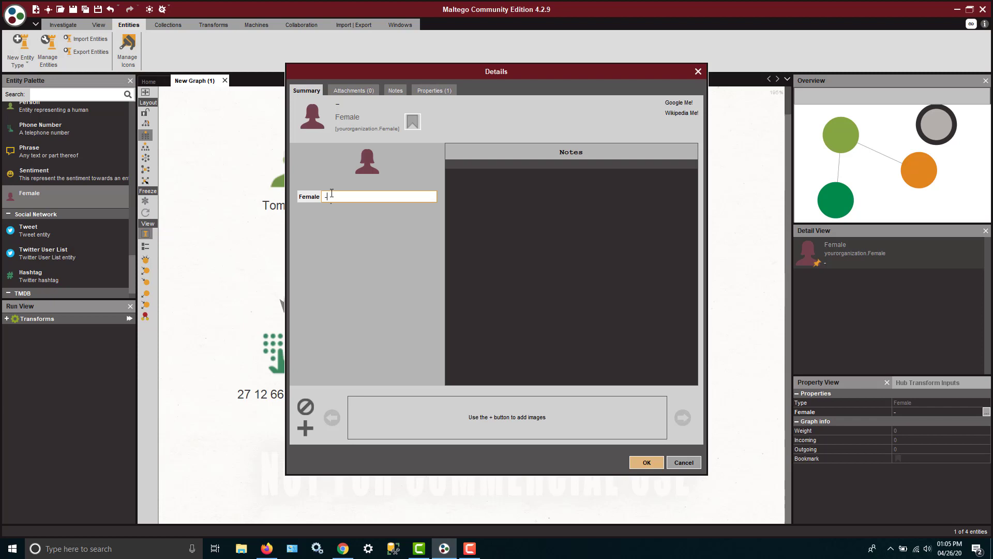
pyautogui.write('Susan Smith')
pyautogui.click(632, 463)
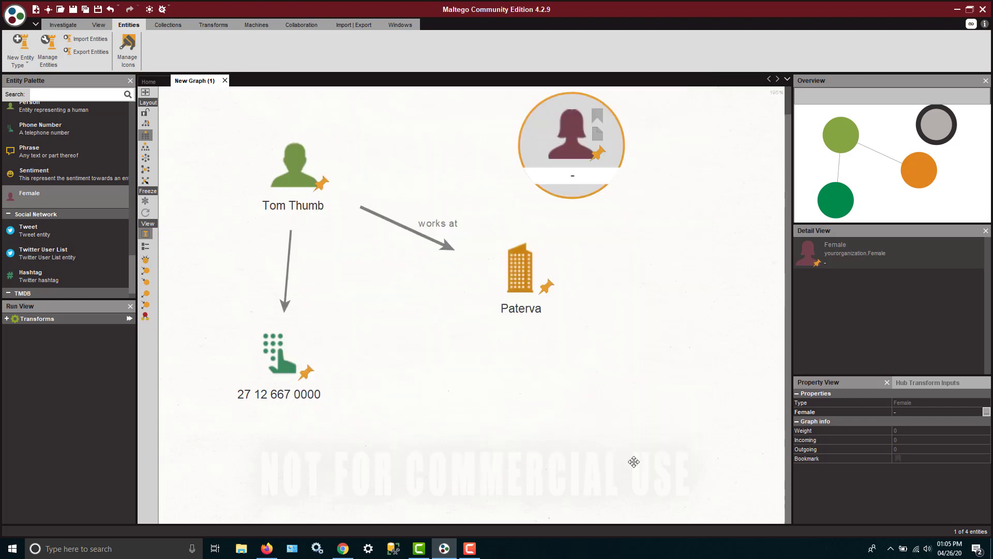
# Delete the leading dash from the Female entity's label so only the name shows
pyautogui.moveTo(540, 178)
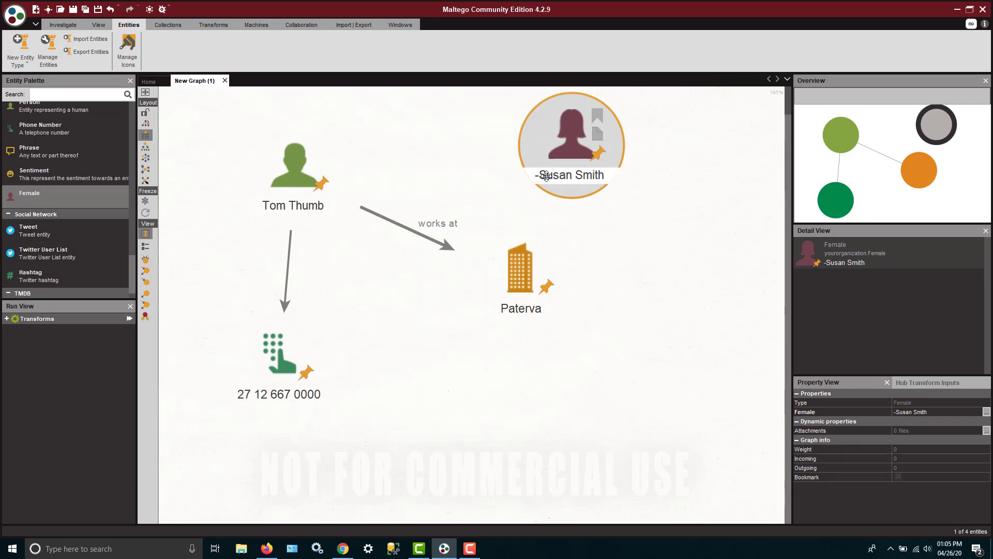
pyautogui.click(546, 176)
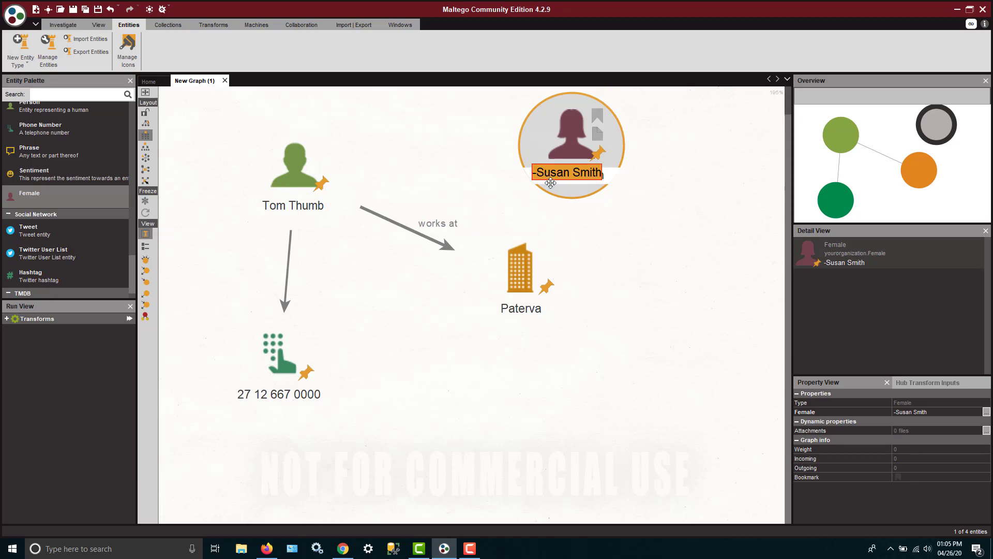
pyautogui.press('Right')
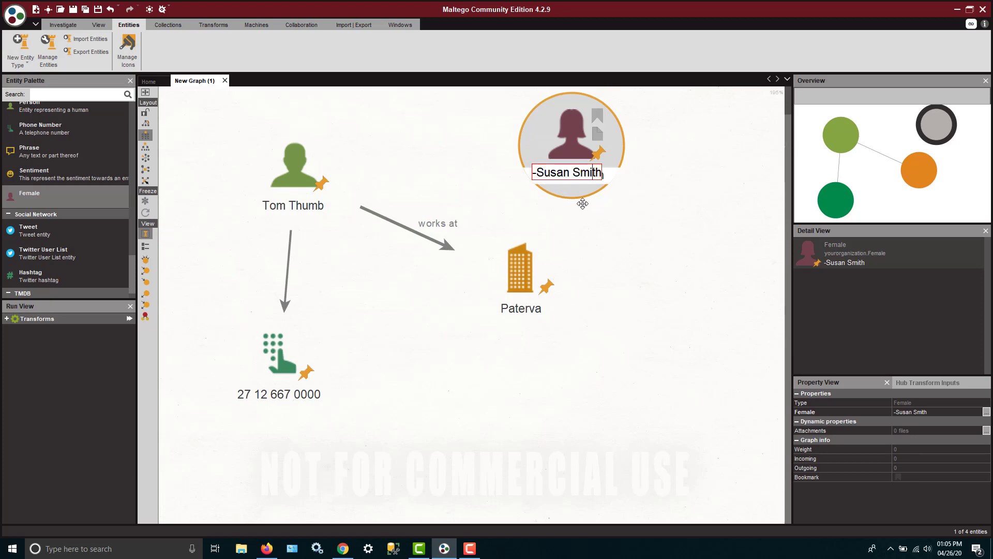
pyautogui.press('Left')
pyautogui.press('Left')
pyautogui.press('Left')
pyautogui.press('Left')
pyautogui.press('Left')
pyautogui.press('Left')
pyautogui.press('Left')
pyautogui.press('Left')
pyautogui.press('Left')
pyautogui.press('BackSpace')
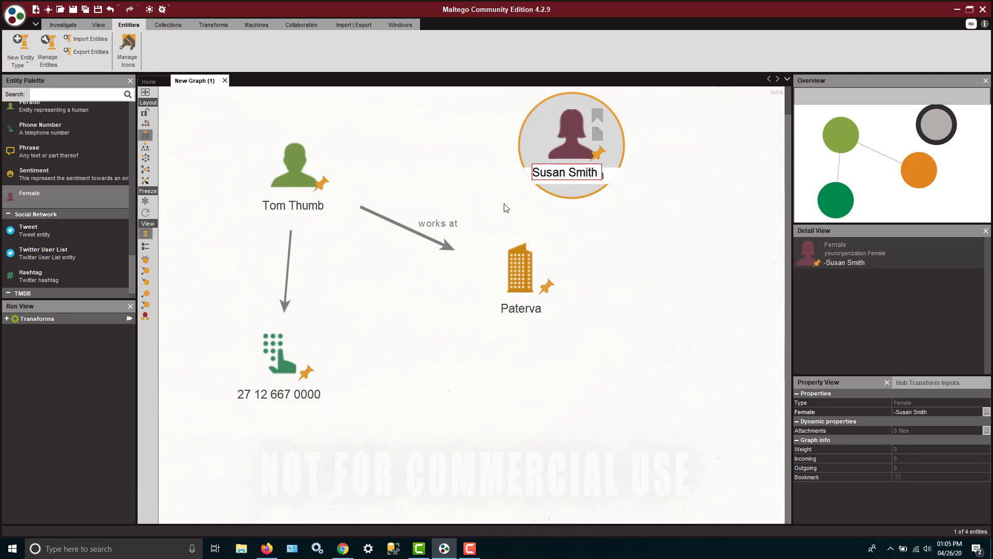
pyautogui.press('Return')
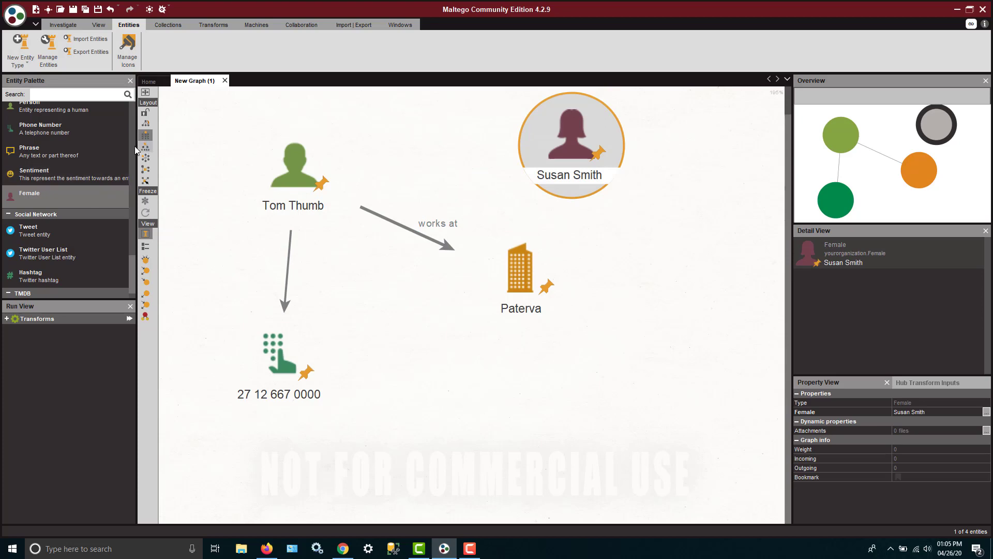
# Move the Female entity slightly lower on the canvas and clear the selection
pyautogui.moveTo(532, 128)
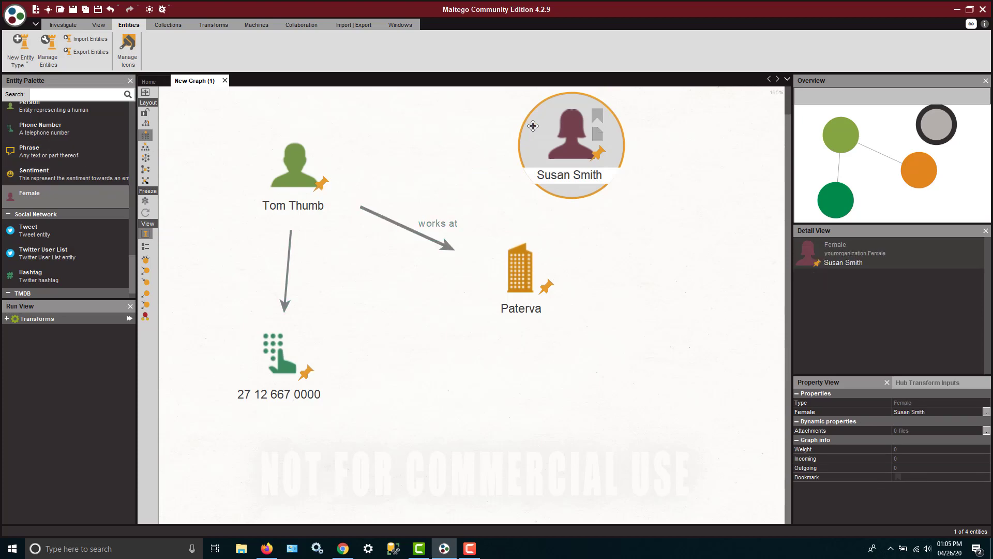
pyautogui.moveTo(533, 125); pyautogui.dragTo(499, 136)
pyautogui.click(449, 143)
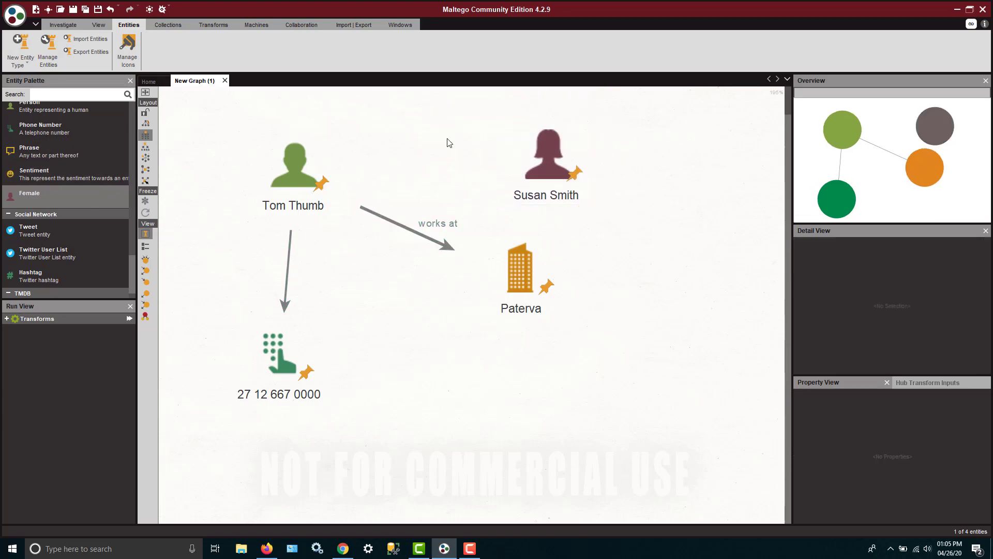
# Link the Female entity to the Person with a "doesn't like" label
pyautogui.click(537, 152)
pyautogui.moveTo(536, 153); pyautogui.dragTo(318, 159)
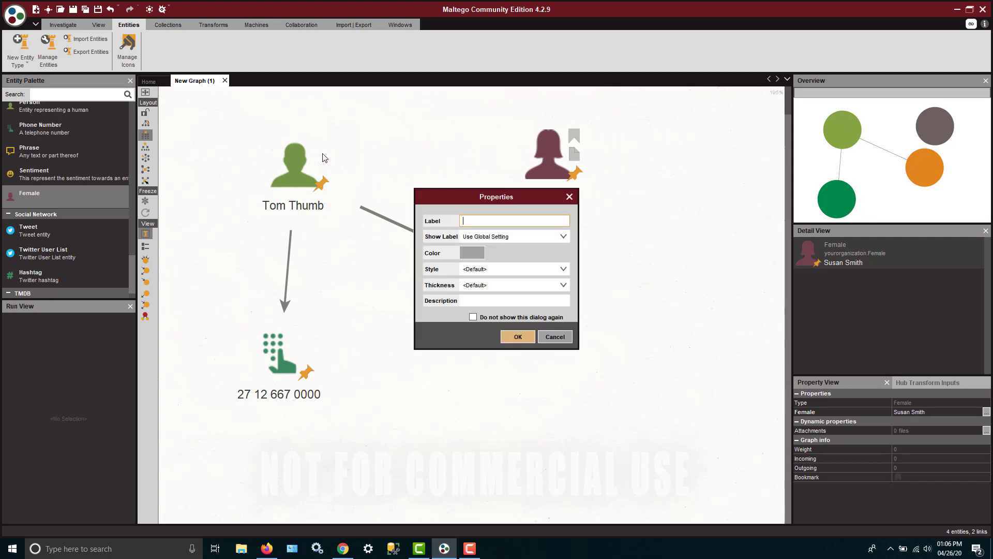
pyautogui.write("doesn't like")
pyautogui.click(517, 335)
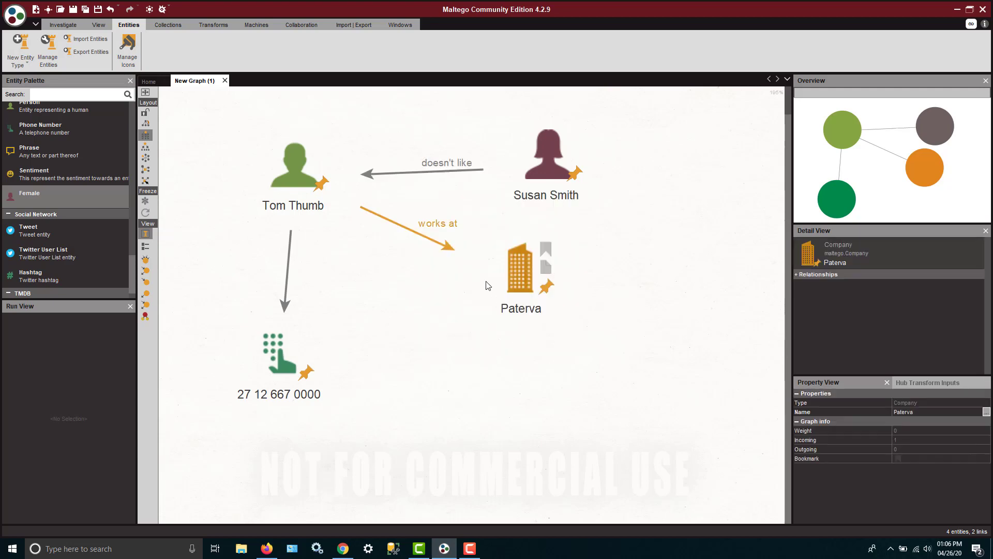
pyautogui.click(406, 224)
# Add a red "lkes" link from the Person back to the Female entity
pyautogui.click(310, 160)
pyautogui.moveTo(304, 147); pyautogui.dragTo(517, 152)
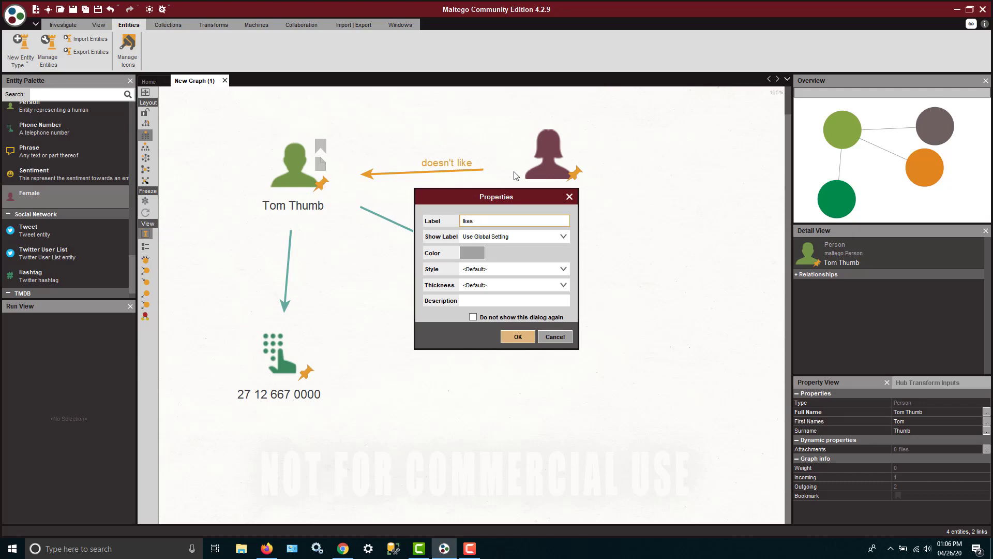
pyautogui.click(477, 253)
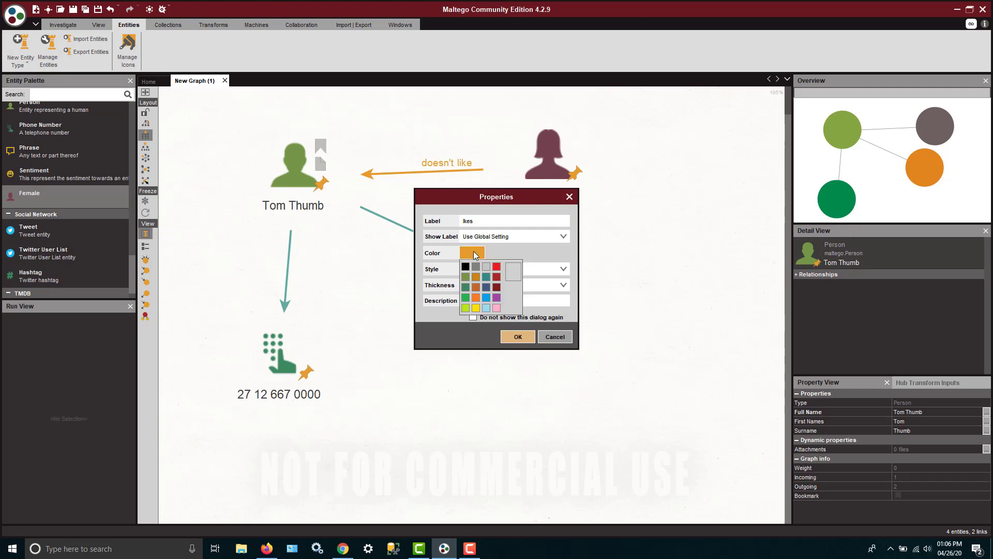
pyautogui.click(496, 266)
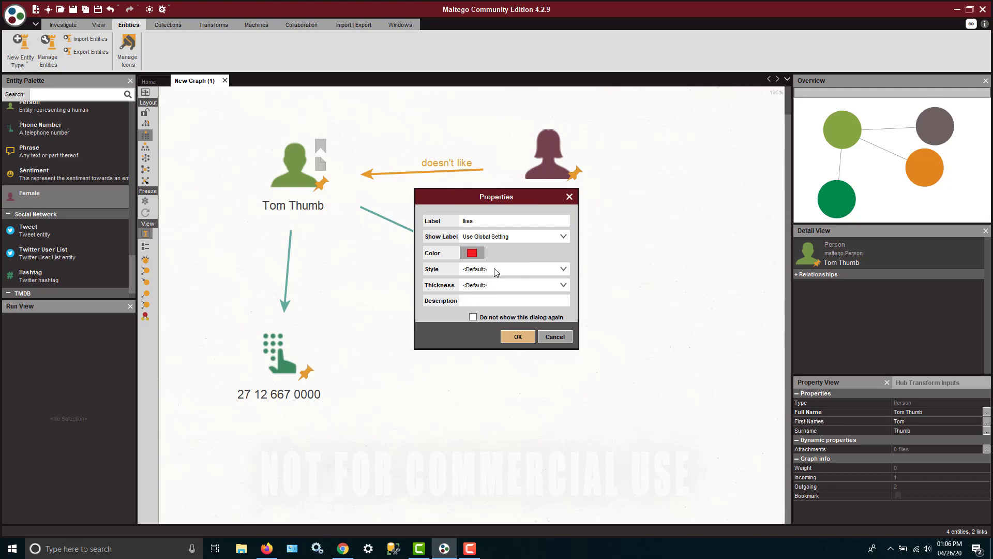
pyautogui.click(513, 335)
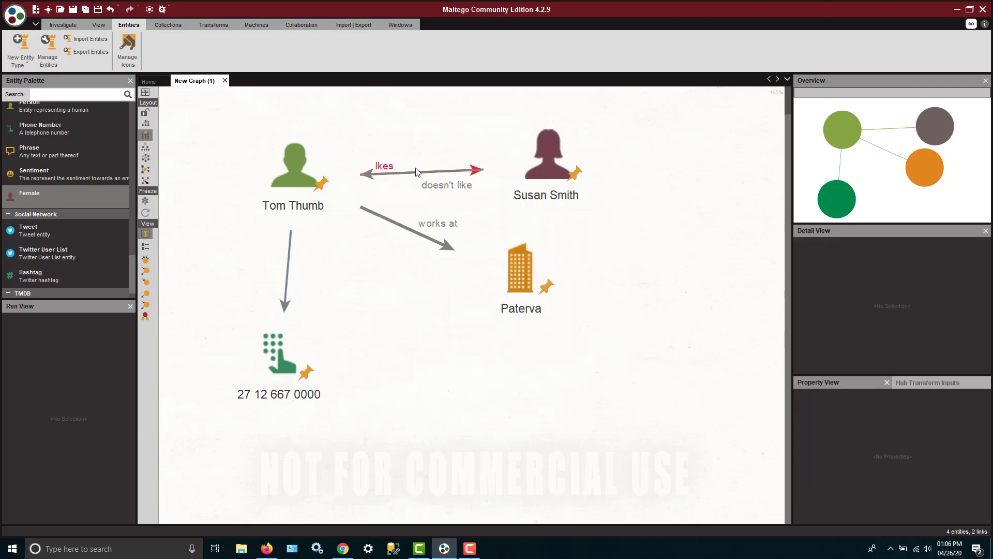
pyautogui.click(409, 173)
pyautogui.click(477, 156)
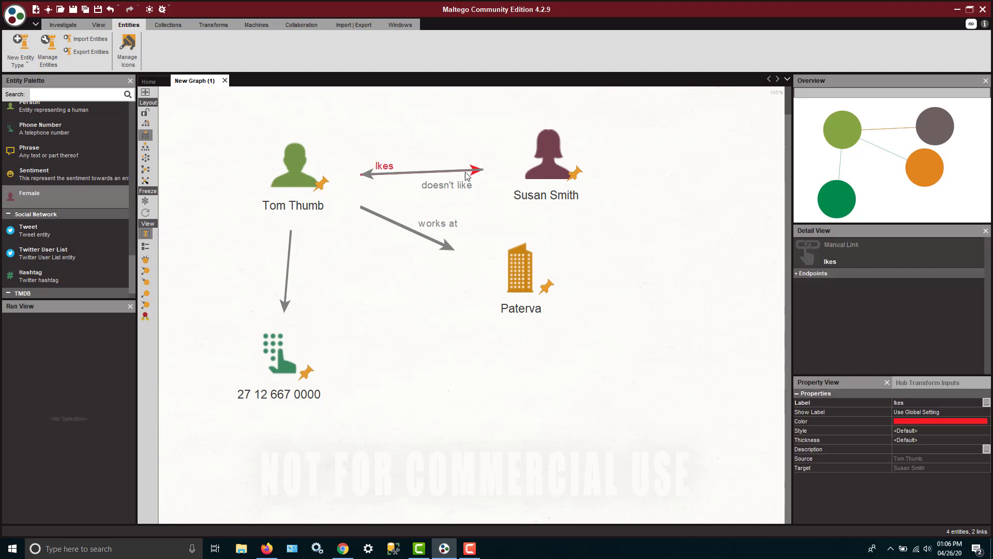
pyautogui.scroll(-3, 481, 196)
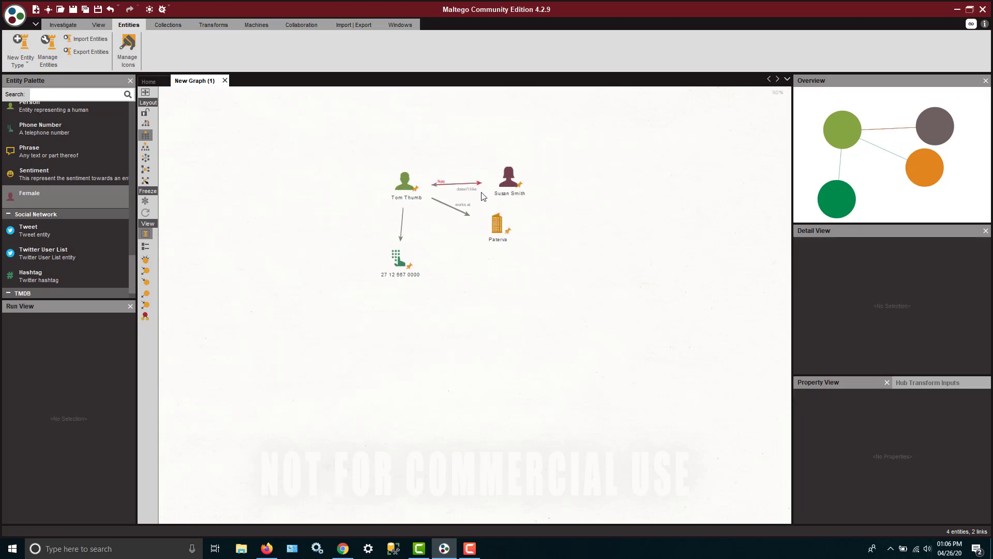
pyautogui.scroll(5, 481, 196)
pyautogui.scroll(-1, 480, 199)
pyautogui.scroll(-2, 481, 198)
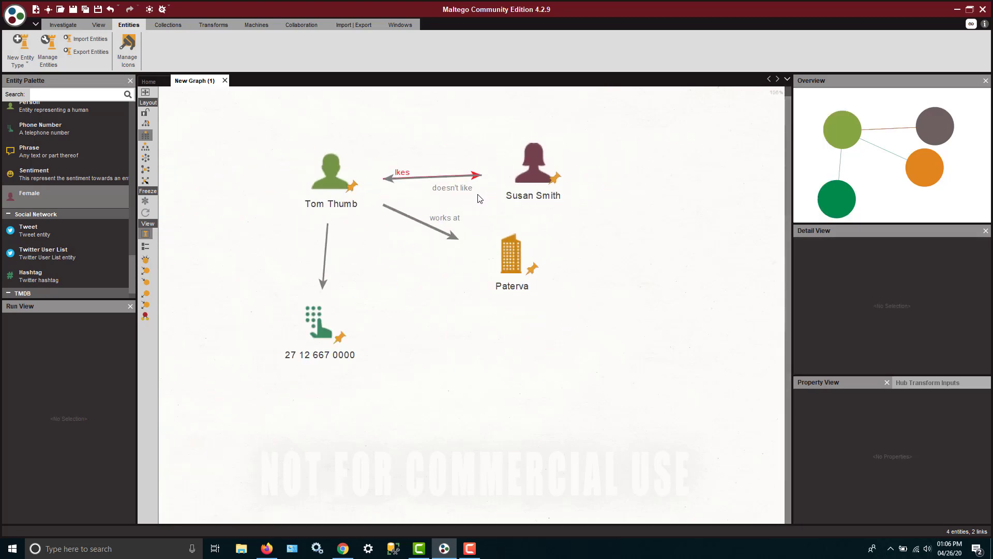
pyautogui.moveTo(362, 305)
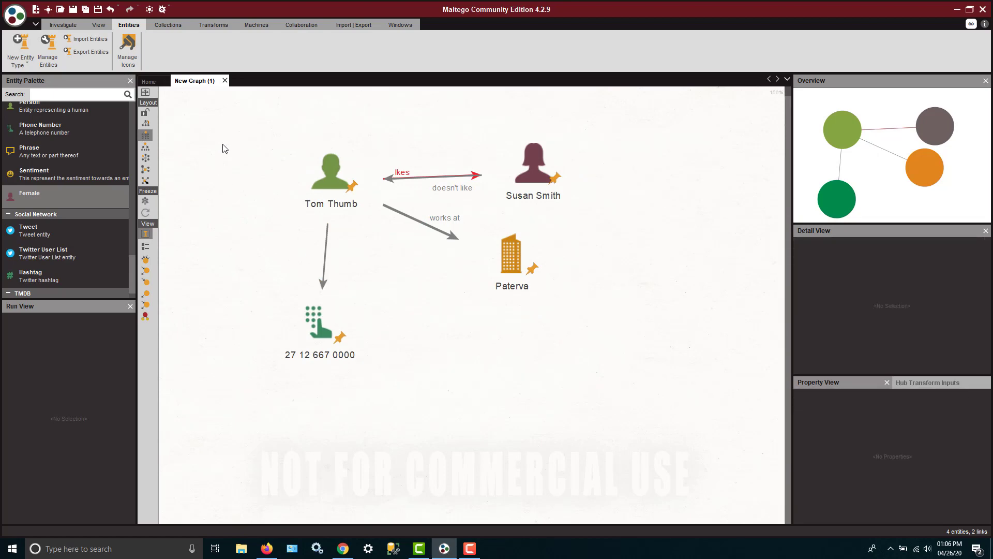
# Create a new blank graph, New Graph (2), from the quick-access toolbar
pyautogui.click(36, 9)
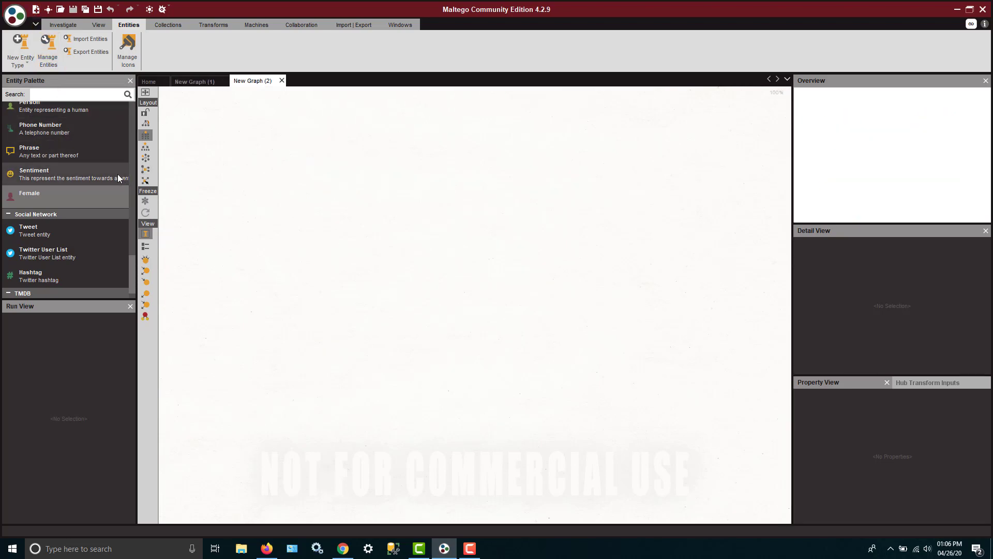
# Open the Transform Hub and browse its tiles to verify The Movie Database is installed
pyautogui.click(217, 27)
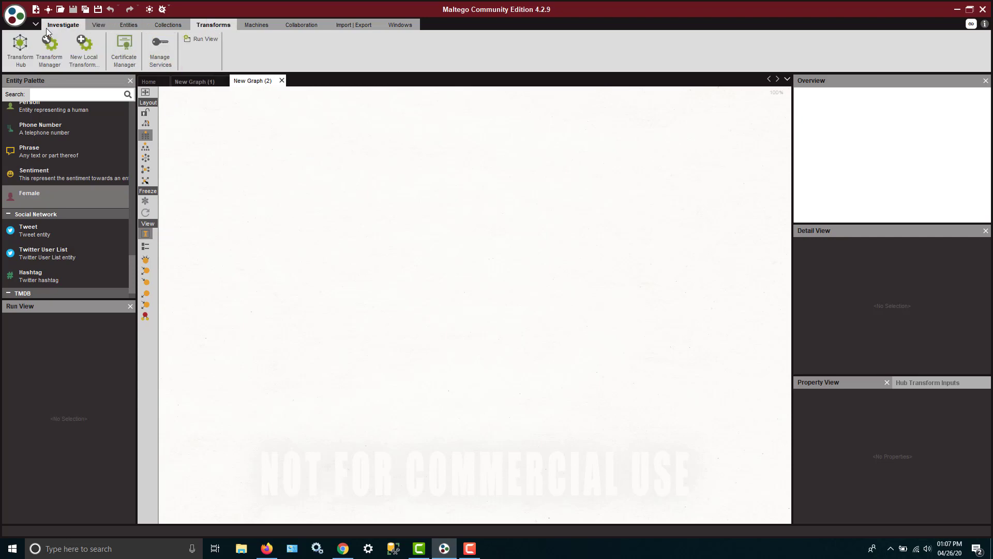
pyautogui.click(20, 51)
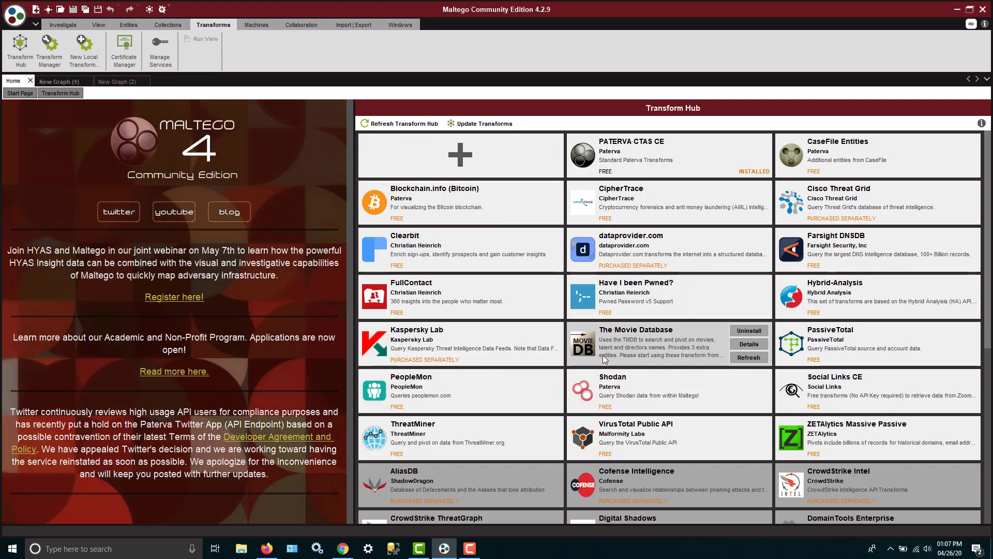
pyautogui.scroll(-2, 601, 356)
pyautogui.scroll(-1, 599, 357)
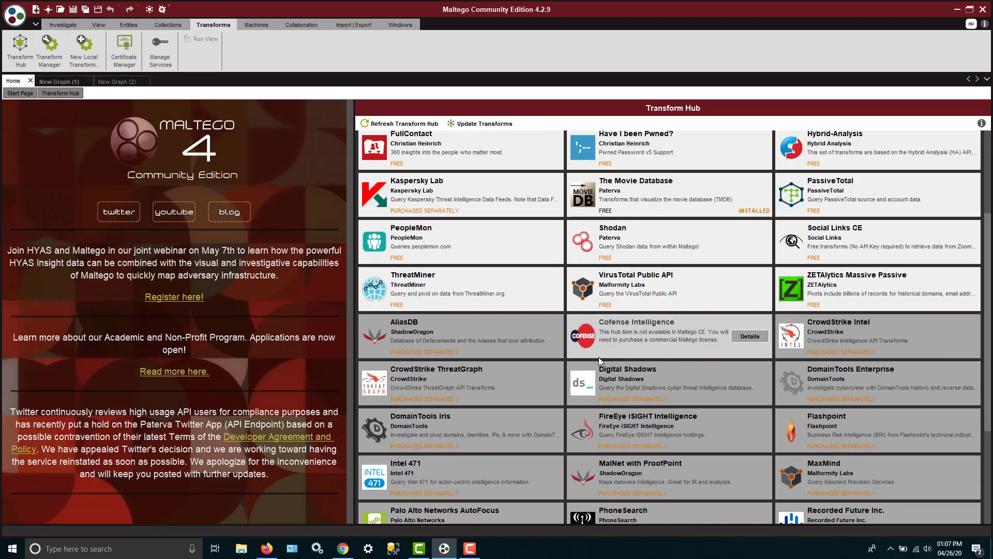
pyautogui.moveTo(591, 363)
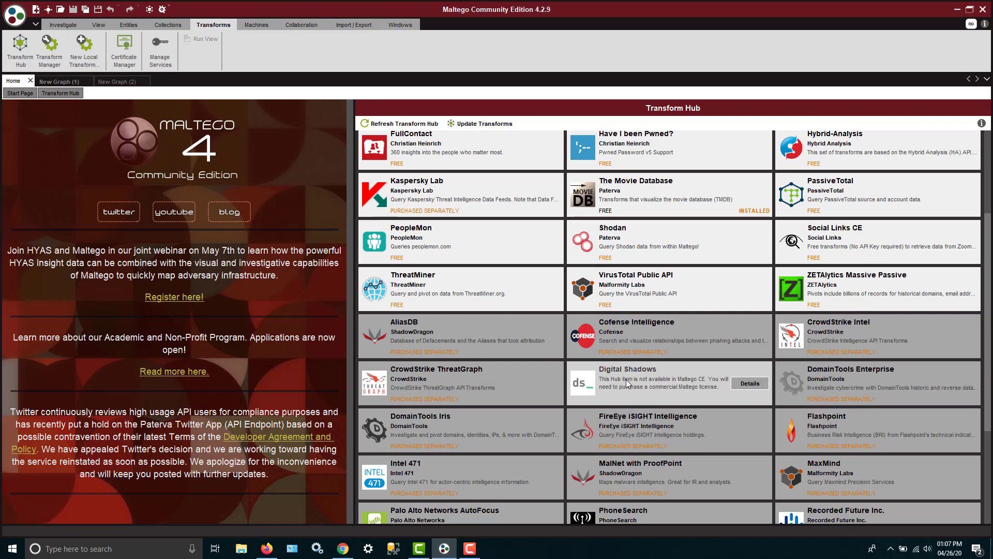
pyautogui.scroll(-3, 637, 384)
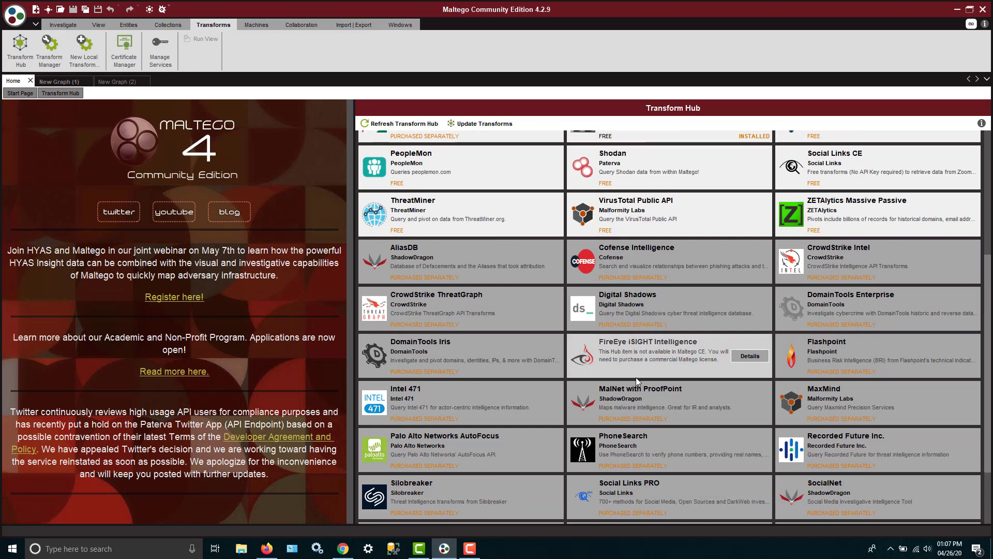
pyautogui.scroll(-1, 635, 377)
pyautogui.moveTo(636, 376)
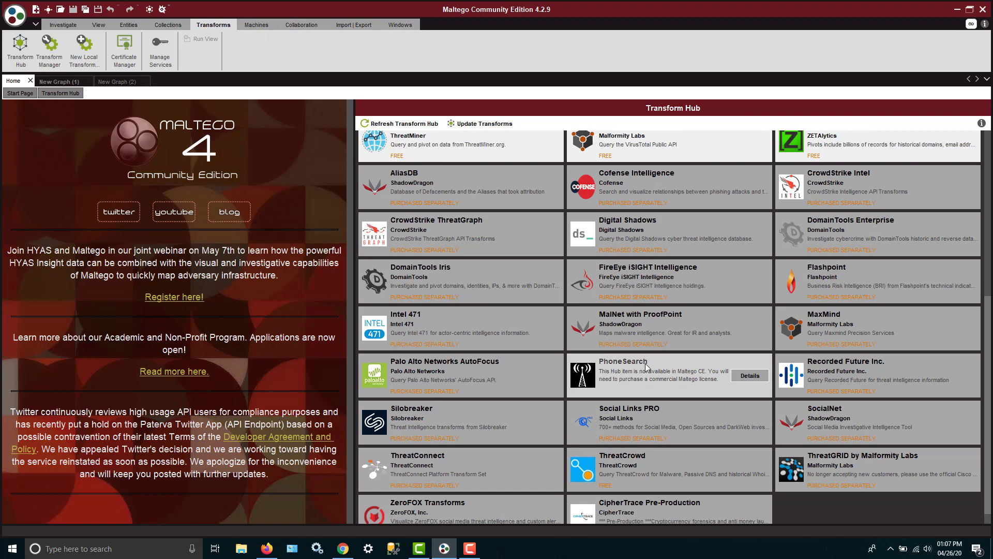
pyautogui.moveTo(547, 368)
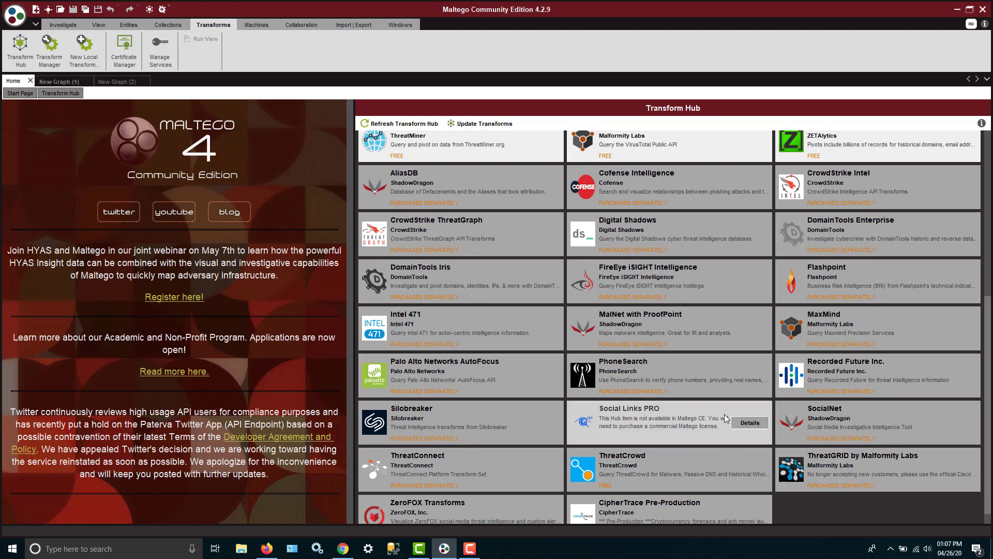
pyautogui.moveTo(813, 408)
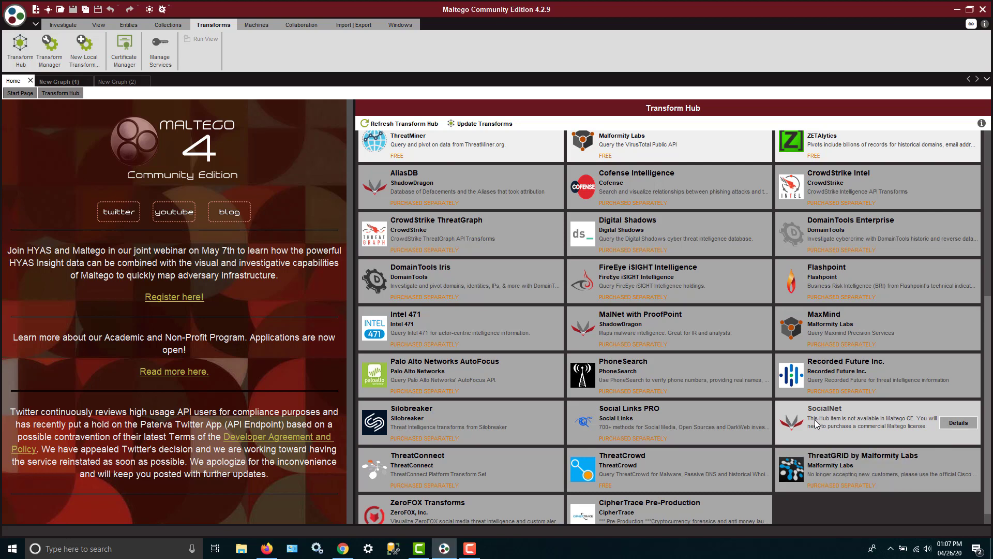
pyautogui.scroll(3, 693, 365)
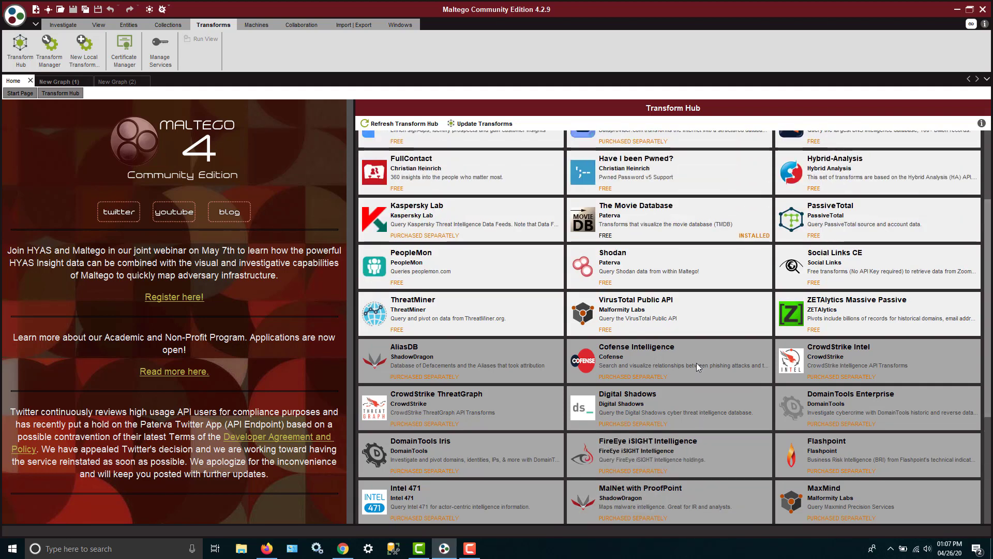
pyautogui.scroll(3, 696, 364)
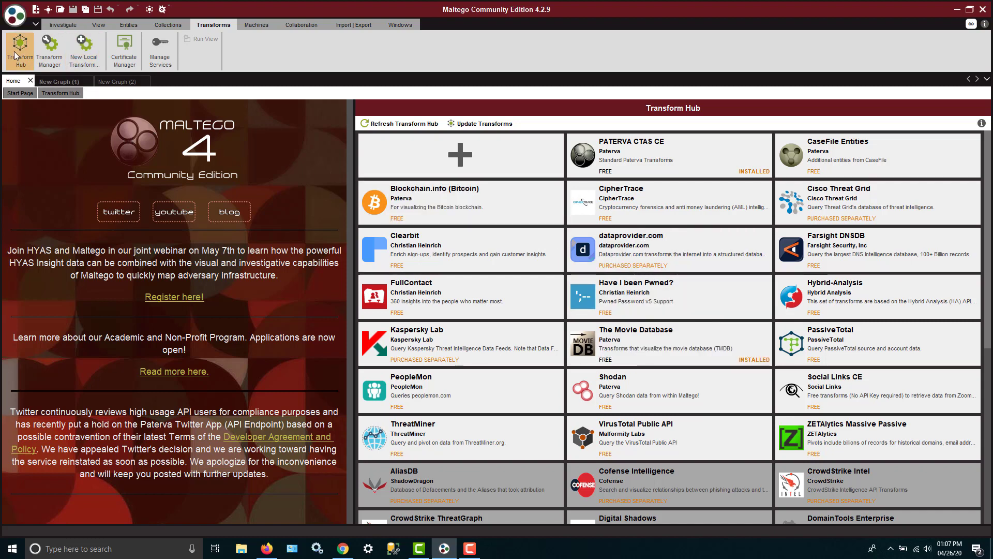
# Open New Graph (3) and place a Phrase entity labelled 'star wars' on it
pyautogui.click(128, 25)
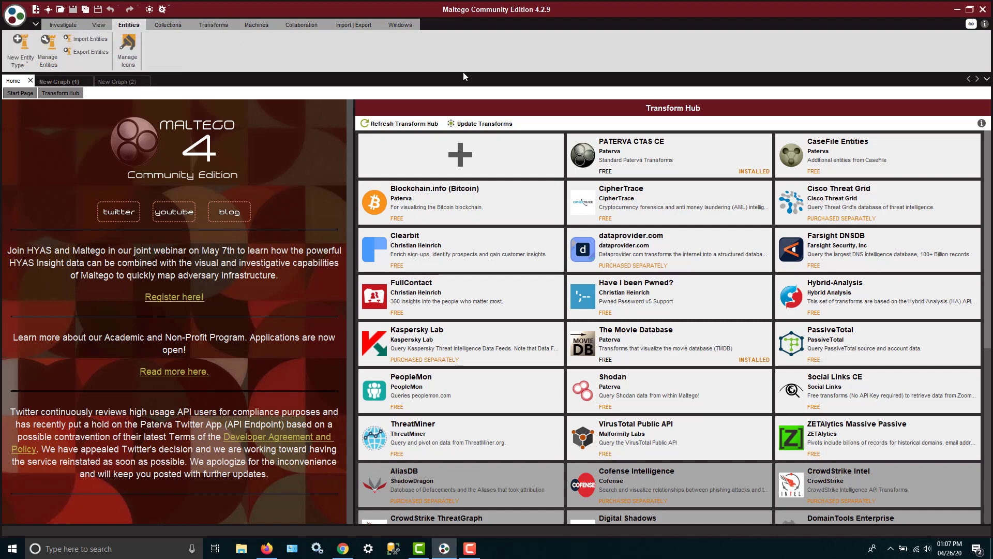
pyautogui.click(36, 10)
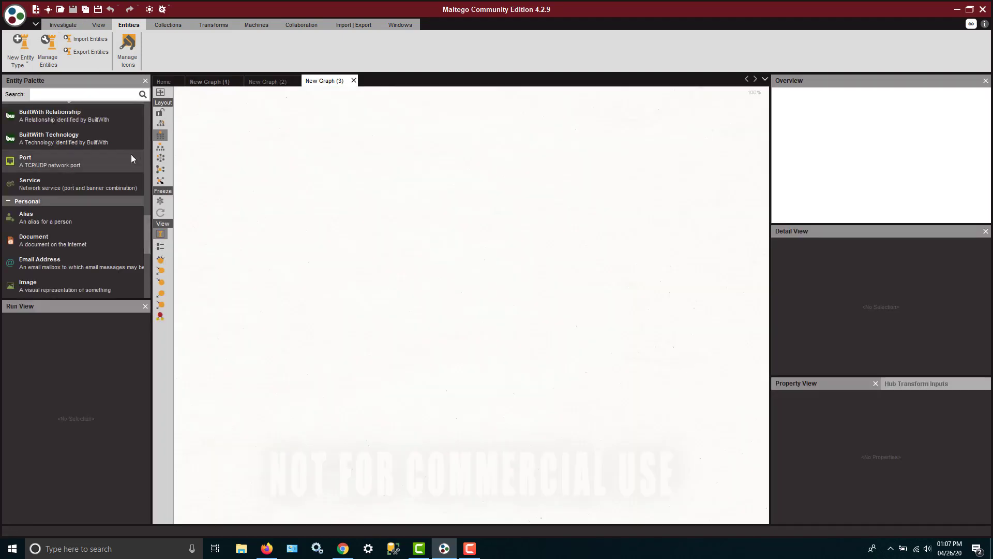
pyautogui.scroll(-10, 58, 217)
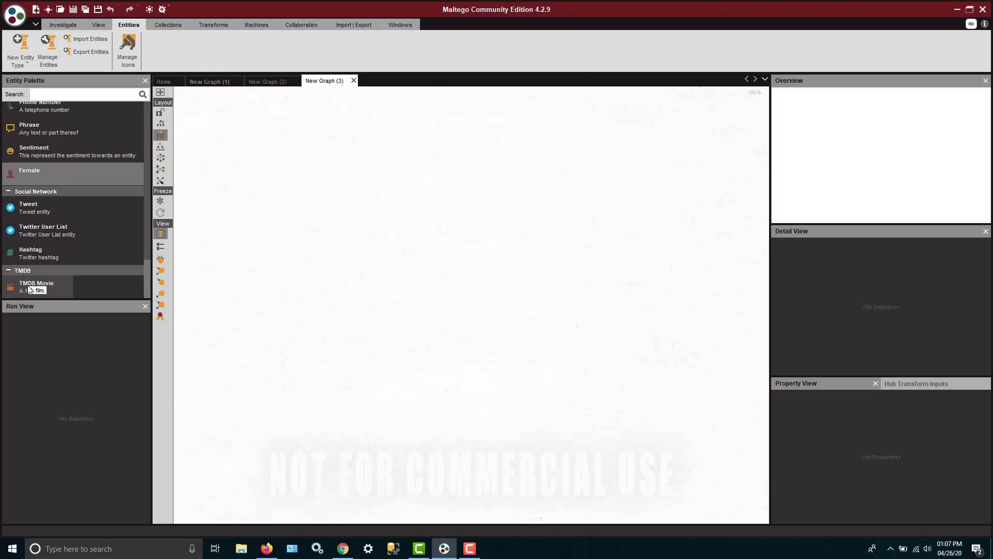
pyautogui.scroll(4, 40, 244)
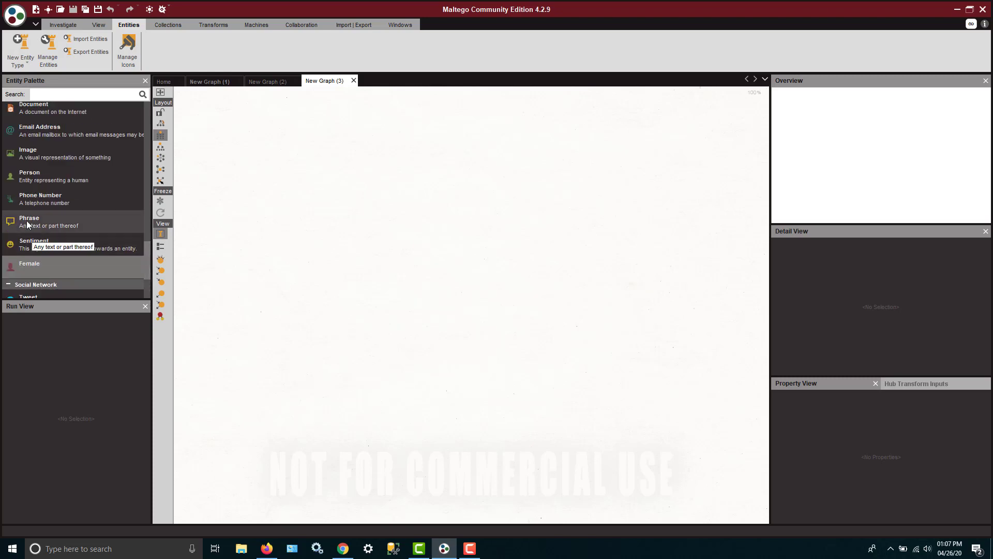
pyautogui.moveTo(26, 219); pyautogui.dragTo(441, 148)
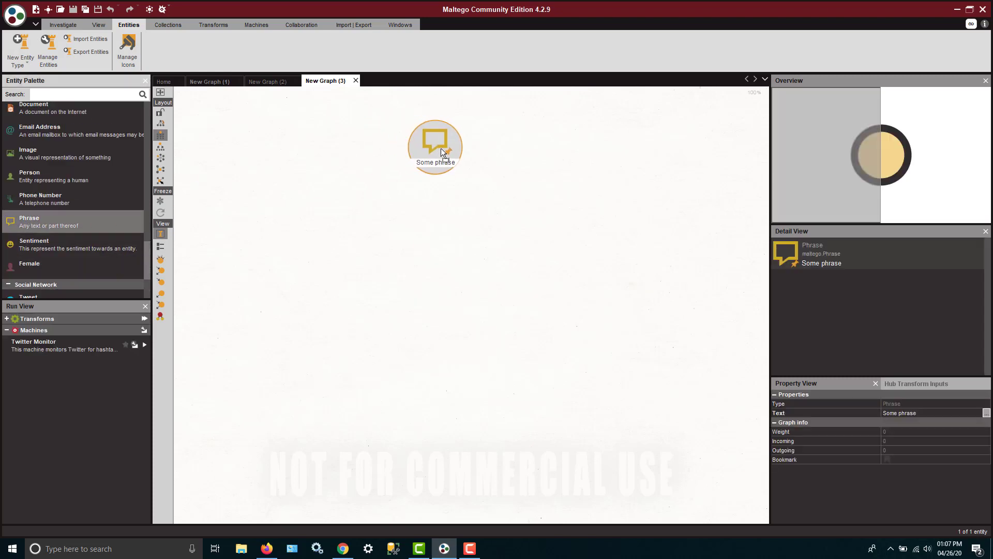
pyautogui.click(439, 164)
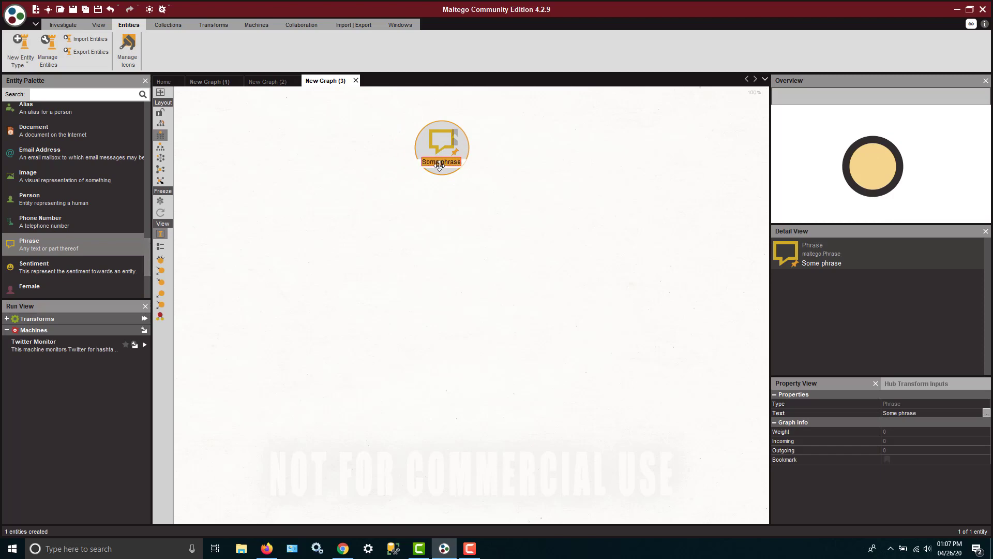
pyautogui.write('star wars')
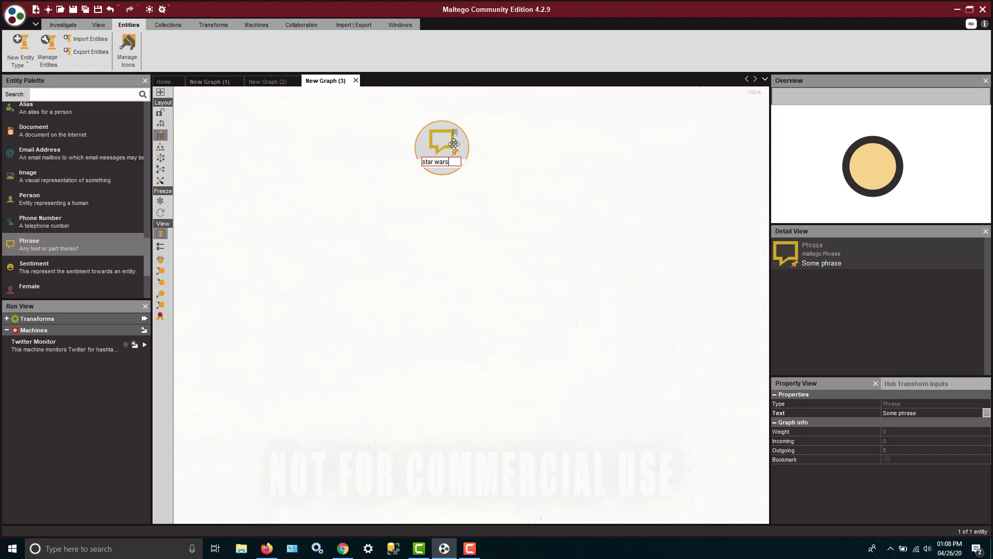
pyautogui.click(454, 137)
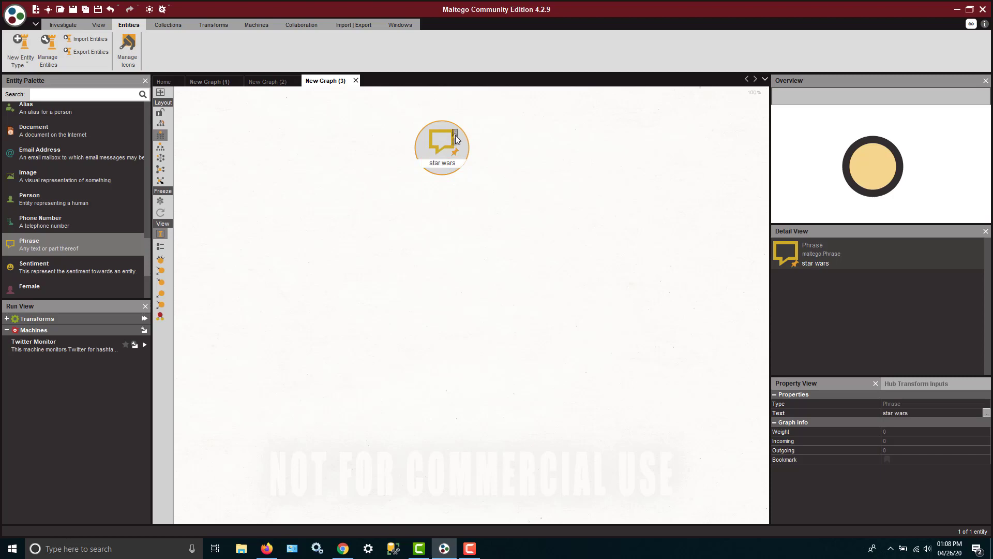
# Run To Movie [TMDB] on the 'star wars' phrase to return 12 movie entities
pyautogui.click(455, 136)
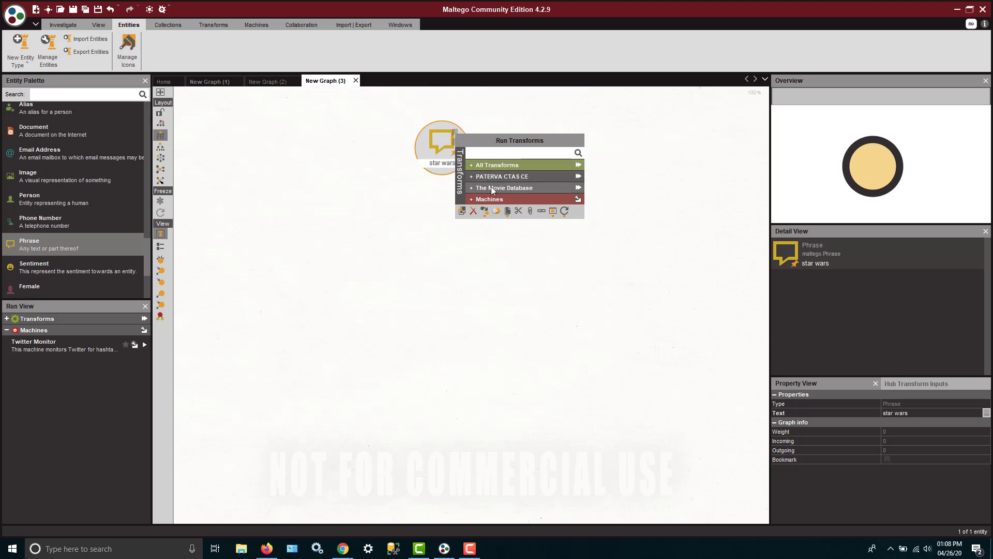
pyautogui.click(471, 187)
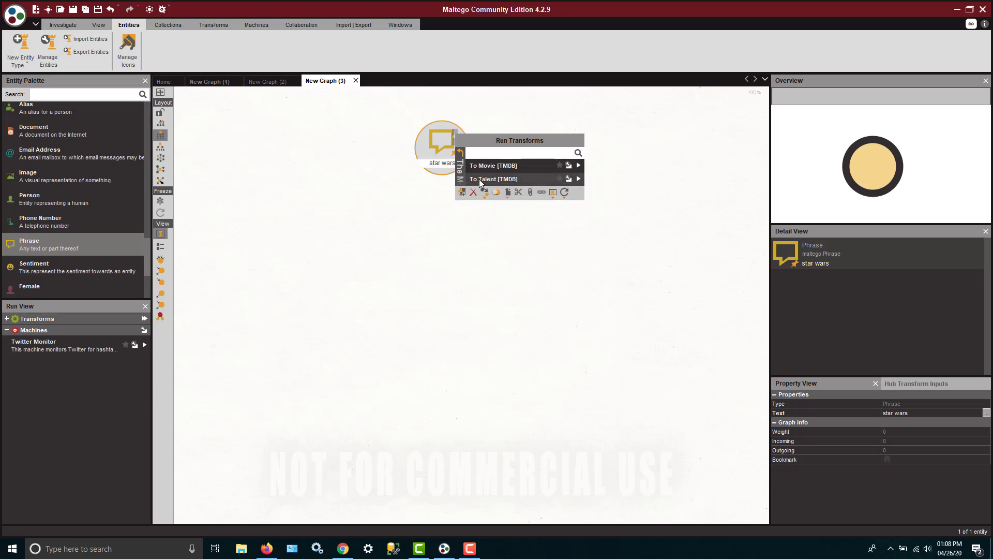
pyautogui.click(579, 165)
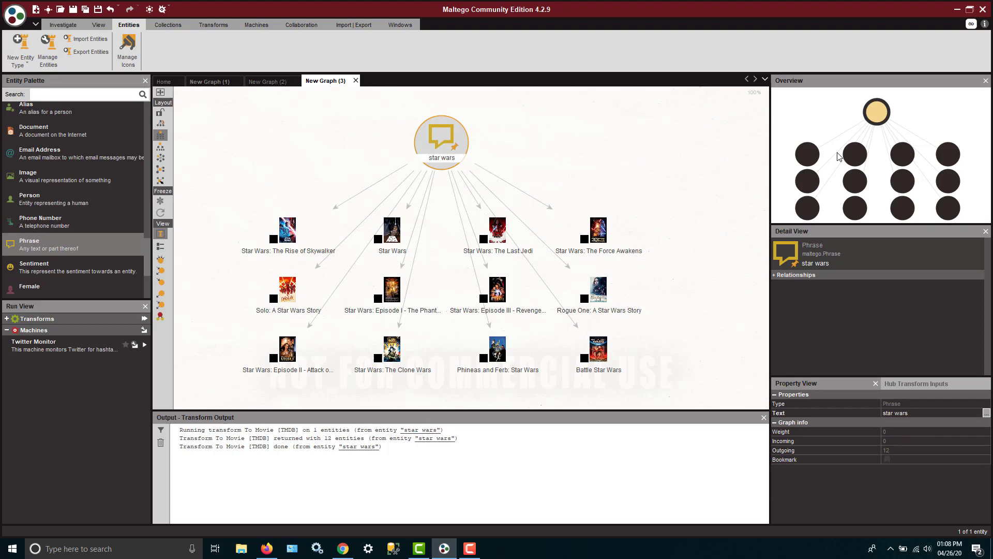
# Zoom in on the movie nodes and box-select all 12 TMDB movies
pyautogui.scroll(-3, 622, 181)
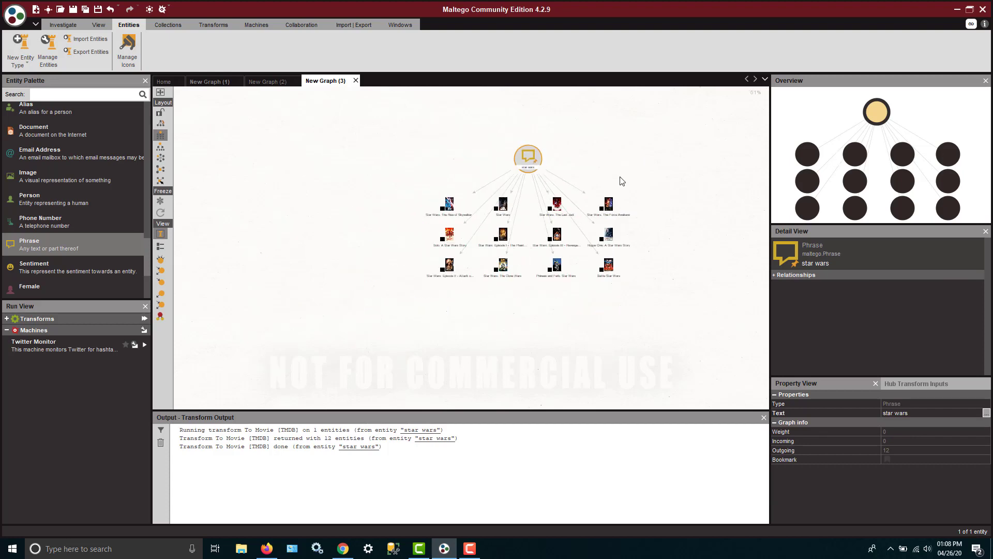
pyautogui.scroll(5, 623, 181)
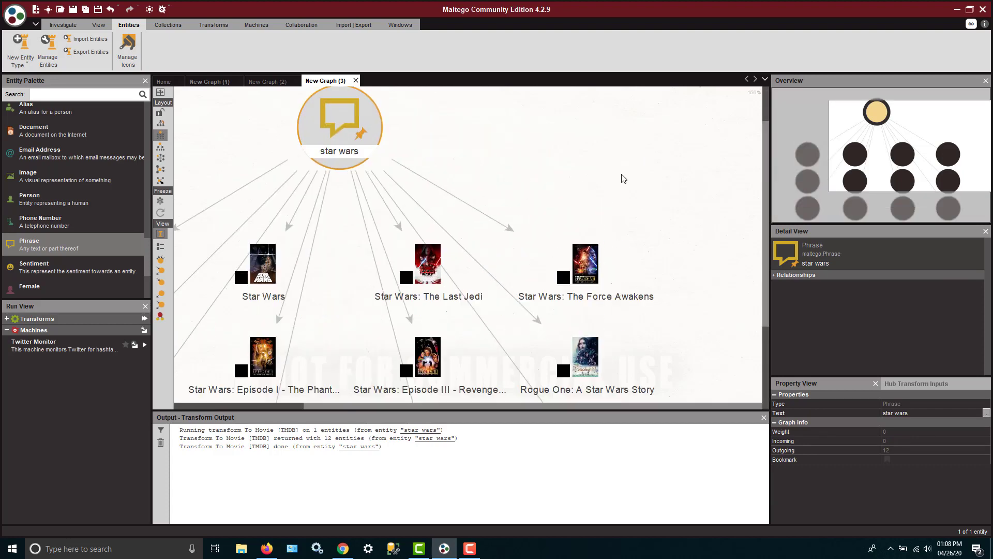
pyautogui.scroll(1, 622, 179)
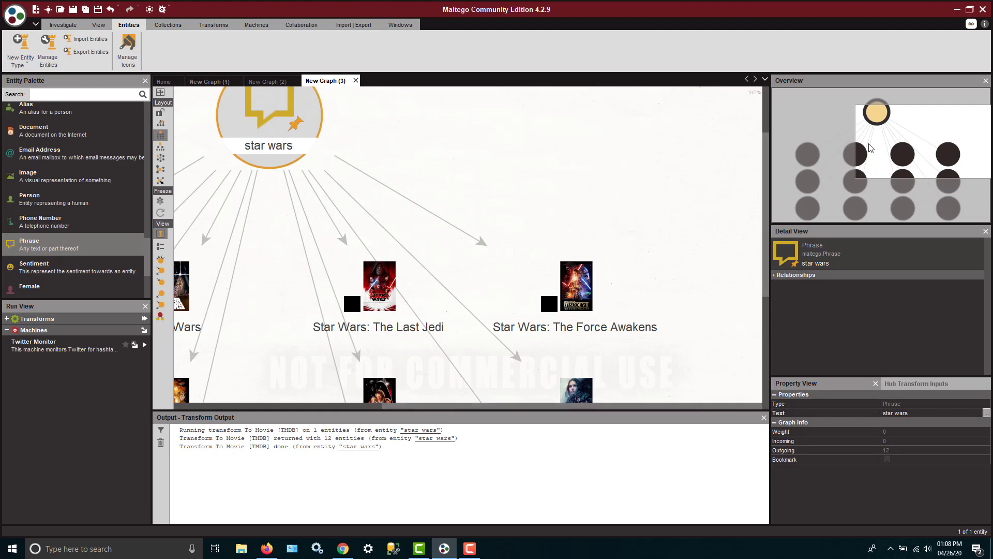
pyautogui.scroll(-3, 596, 217)
pyautogui.scroll(-1, 595, 218)
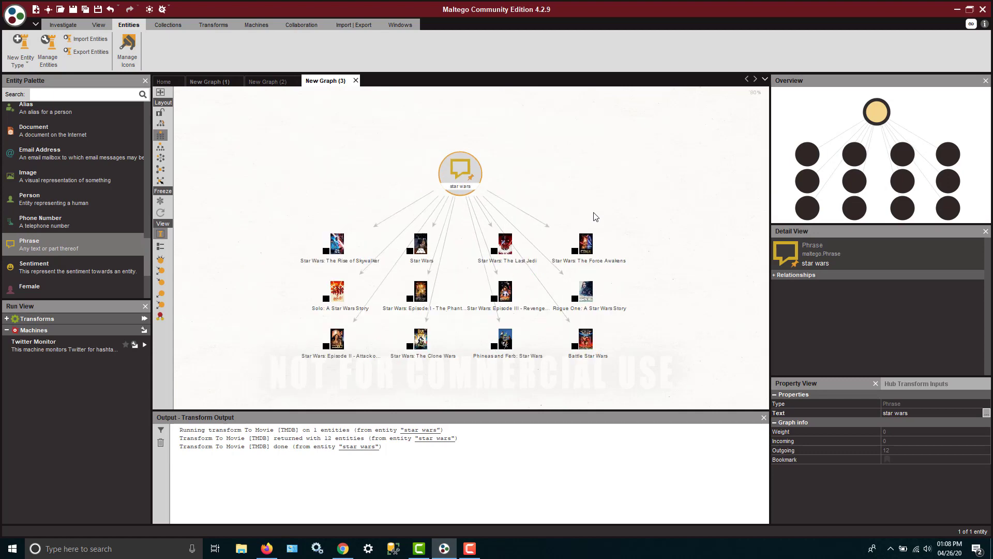
pyautogui.click(590, 229)
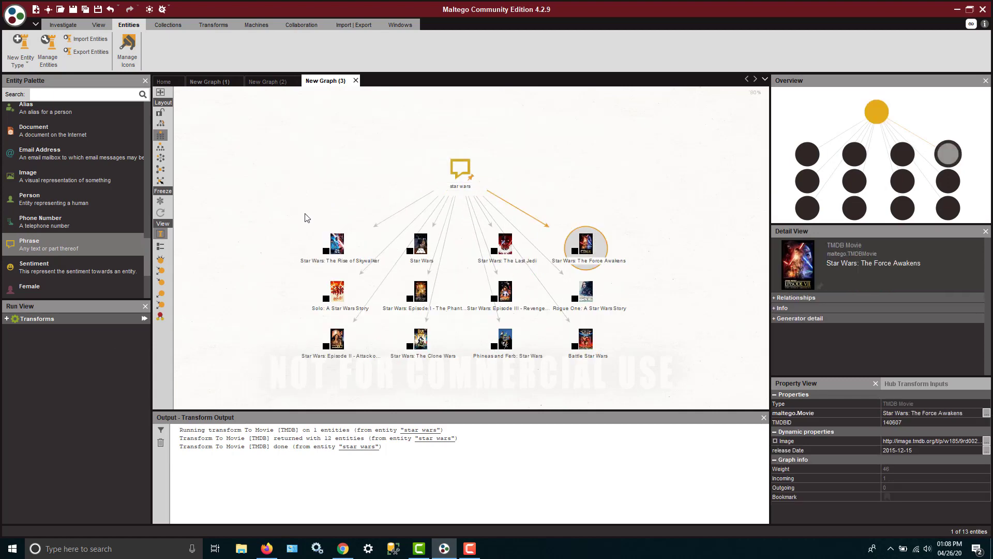
pyautogui.moveTo(304, 217); pyautogui.dragTo(628, 372)
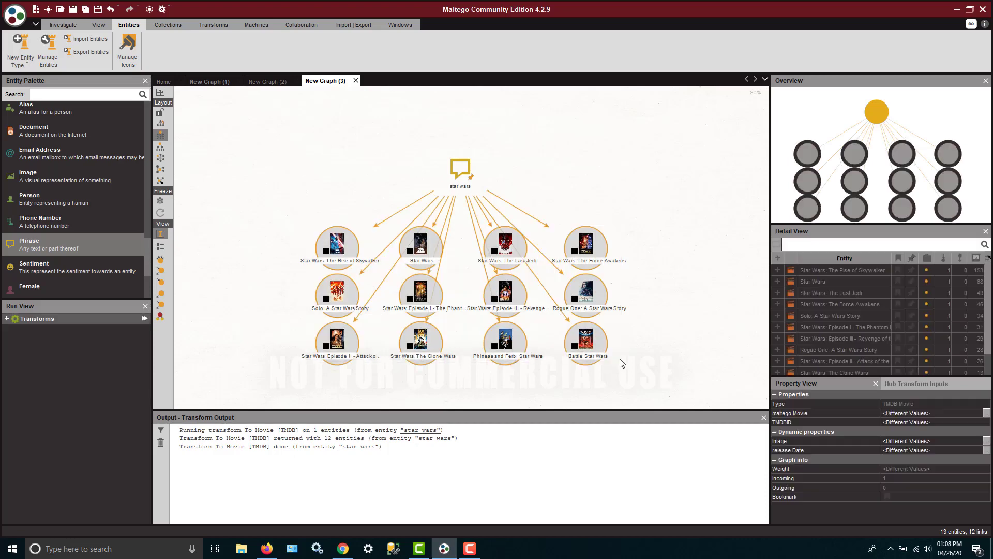
# Run To Talent [TMDB] on the 12 selected movies to add their cast
pyautogui.rightClick(566, 246)
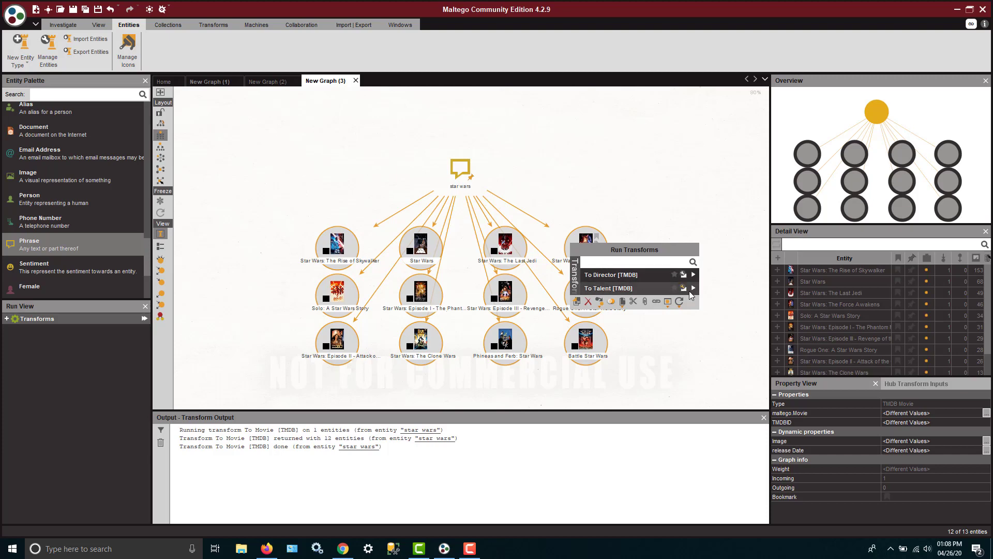
pyautogui.click(693, 288)
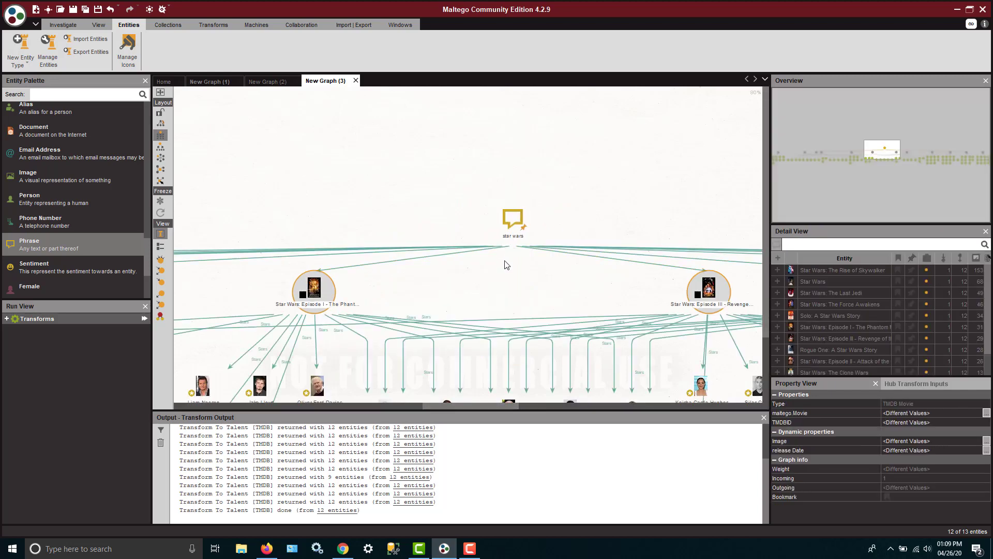
pyautogui.scroll(-5, 506, 265)
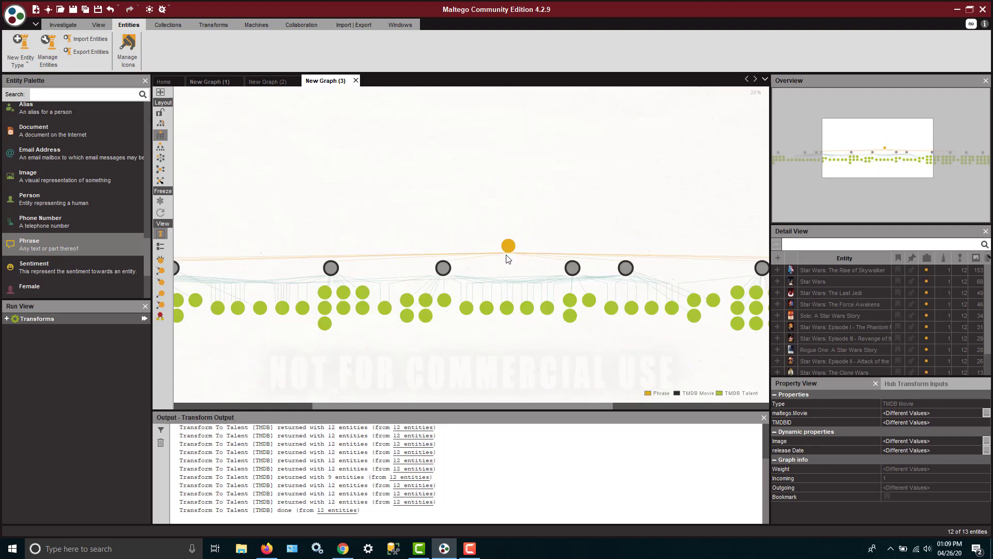
pyautogui.scroll(-3, 506, 256)
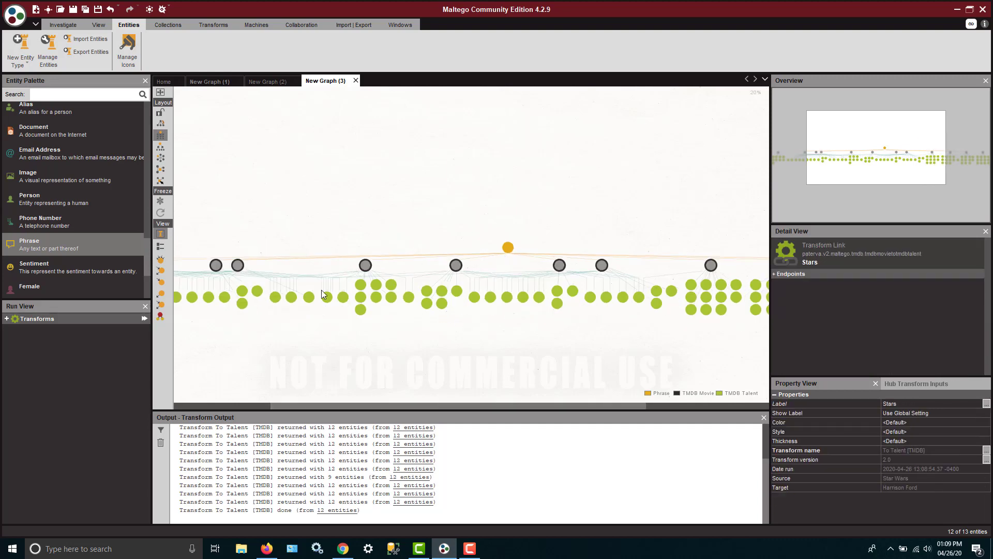
pyautogui.click(160, 317)
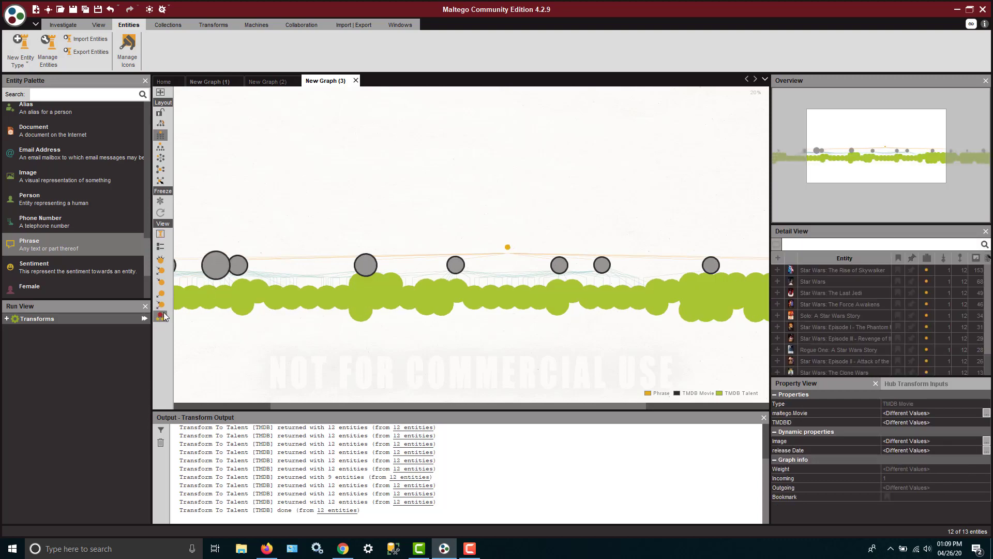
pyautogui.click(160, 235)
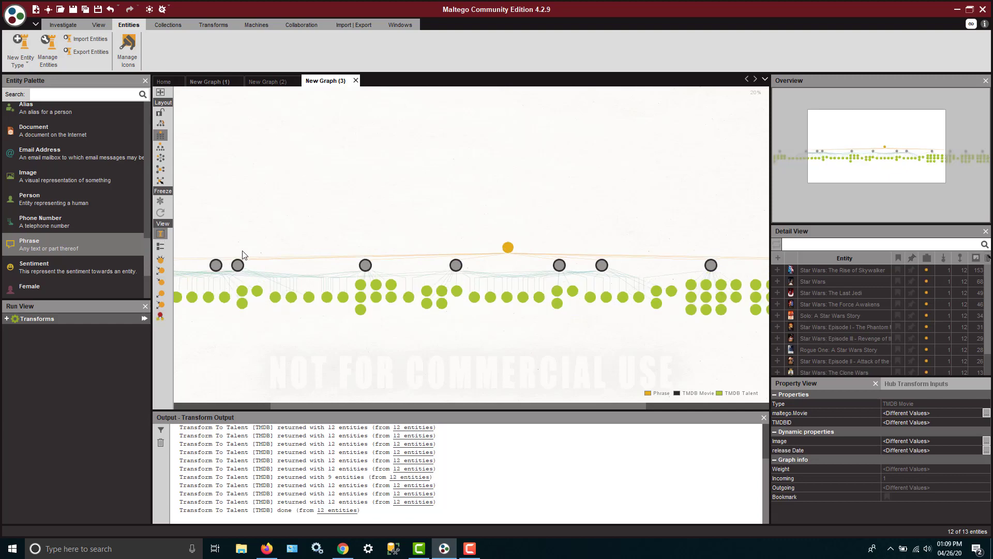
pyautogui.scroll(3, 439, 201)
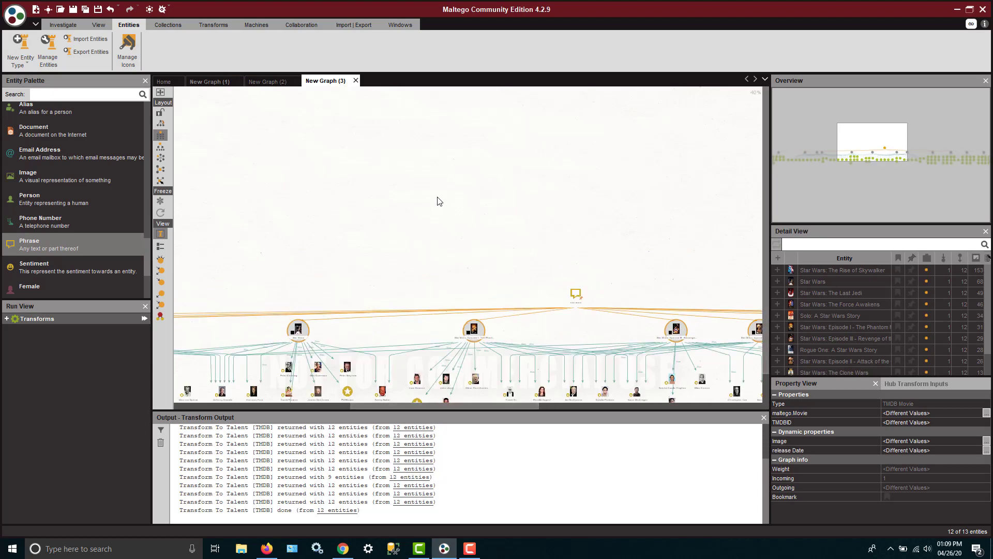
pyautogui.click(432, 309)
pyautogui.scroll(3, 432, 311)
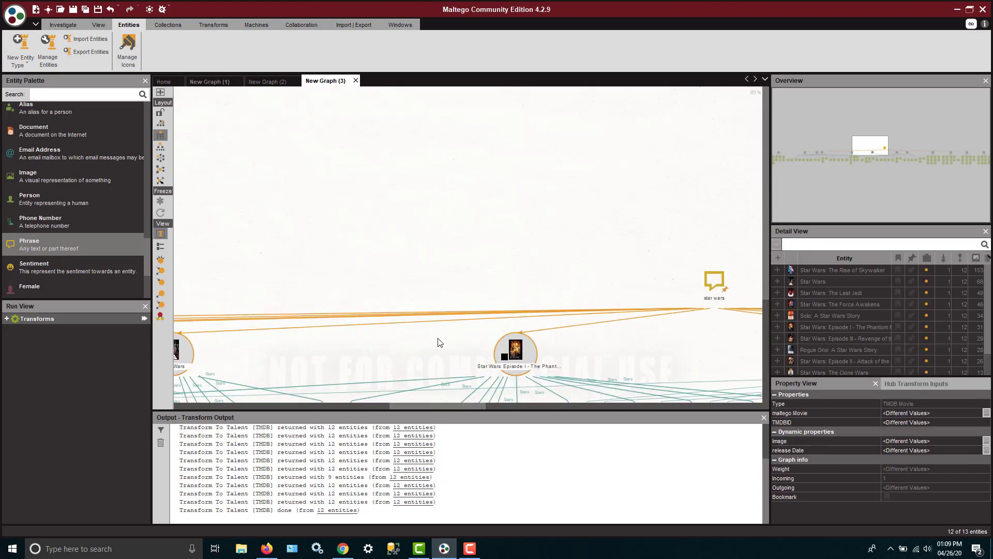
pyautogui.moveTo(438, 338); pyautogui.dragTo(450, 275)
pyautogui.scroll(-2, 450, 273)
pyautogui.scroll(-1, 450, 273)
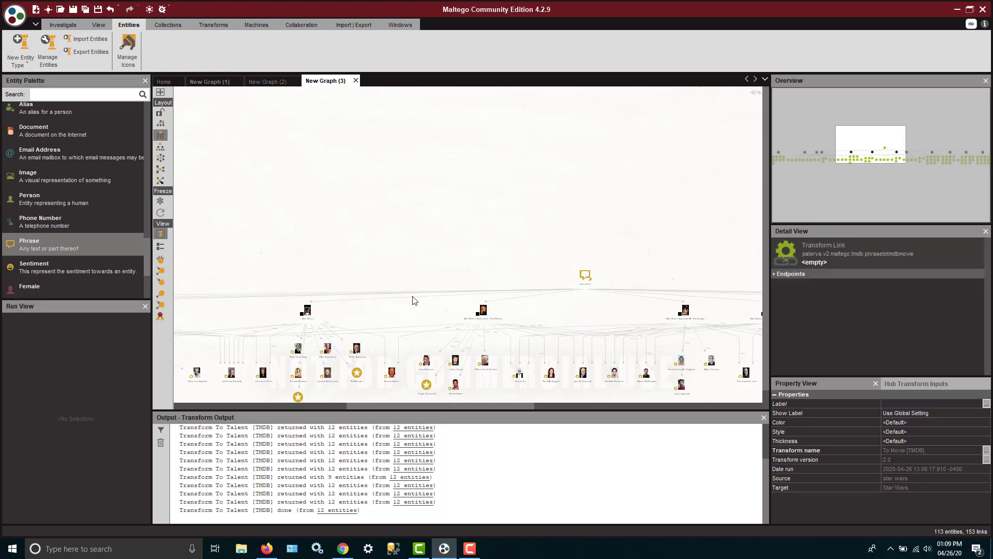
# Select the Episode I movie along with the actors linked beneath it
pyautogui.moveTo(405, 296); pyautogui.dragTo(566, 402)
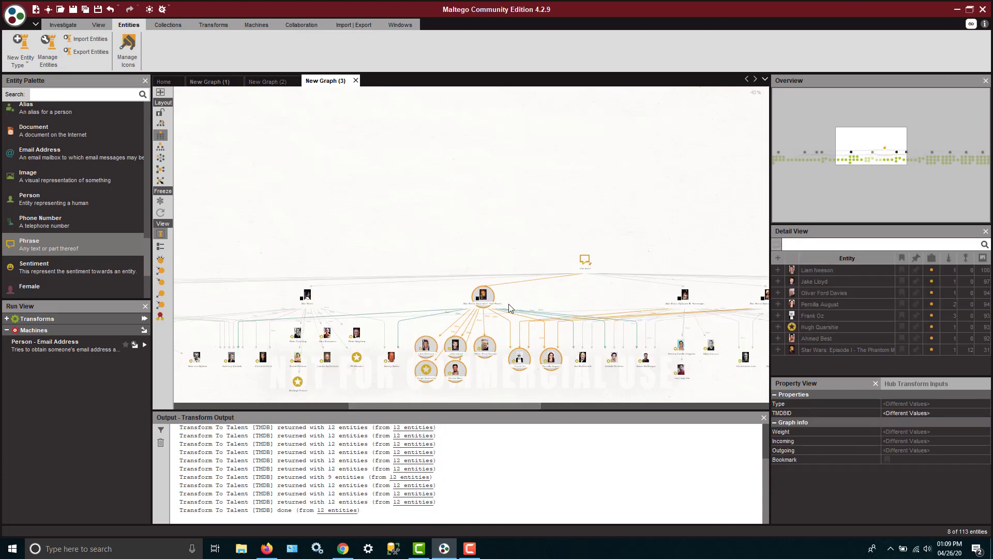
pyautogui.click(483, 296)
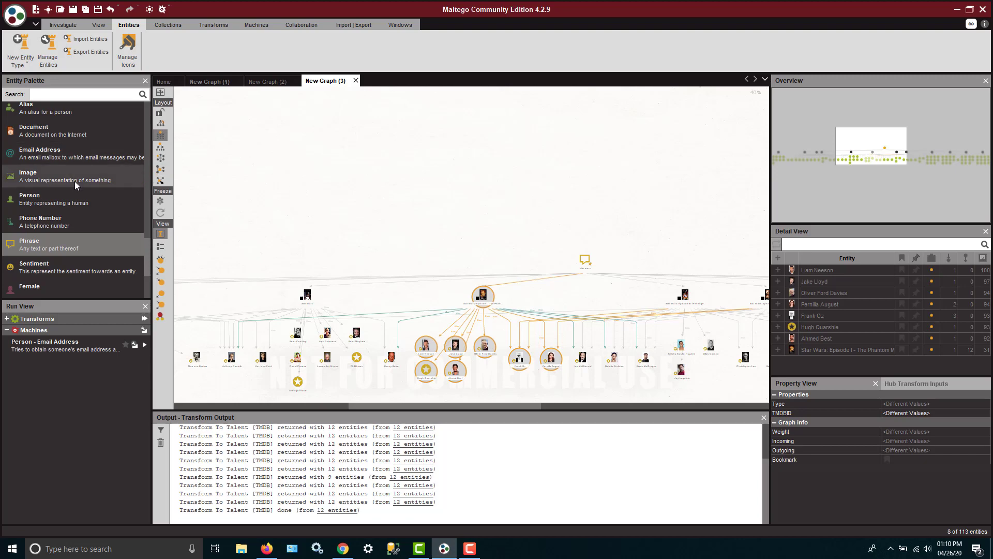
pyautogui.scroll(-10, 75, 181)
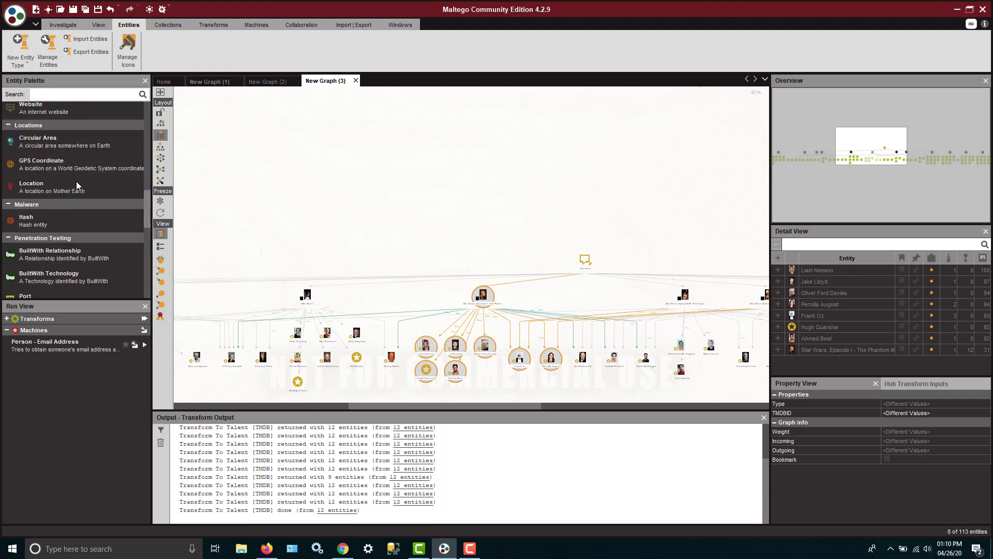
pyautogui.scroll(3, 77, 185)
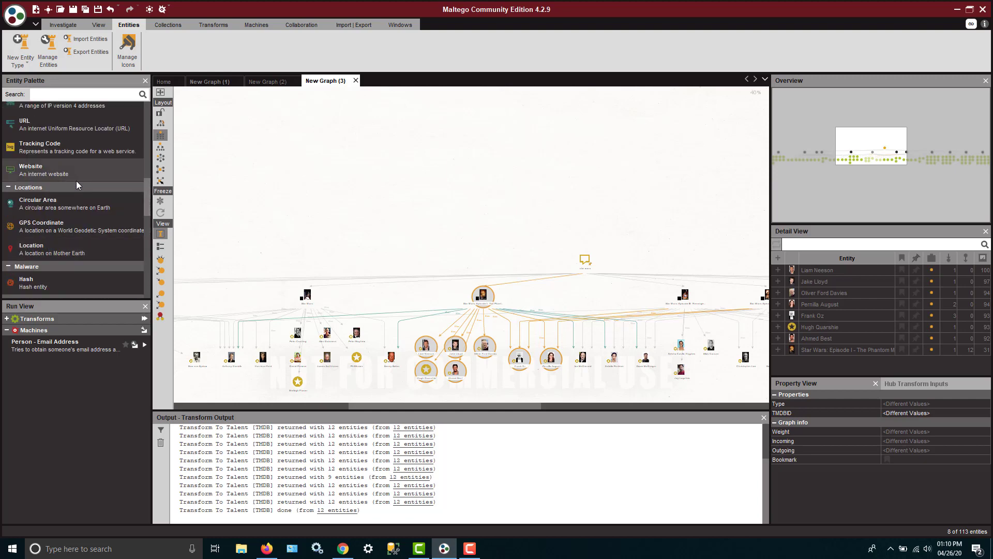
pyautogui.scroll(4, 75, 181)
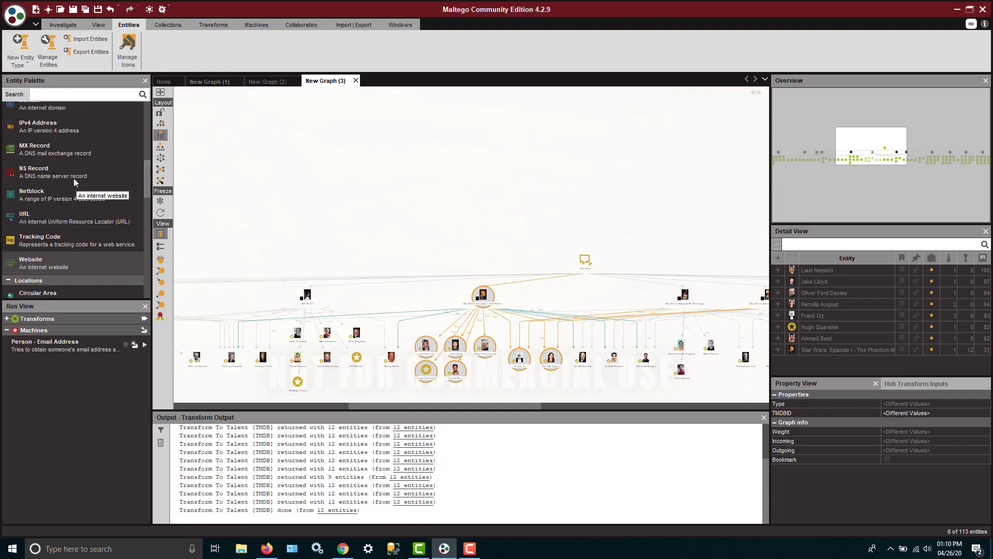
pyautogui.scroll(4, 75, 181)
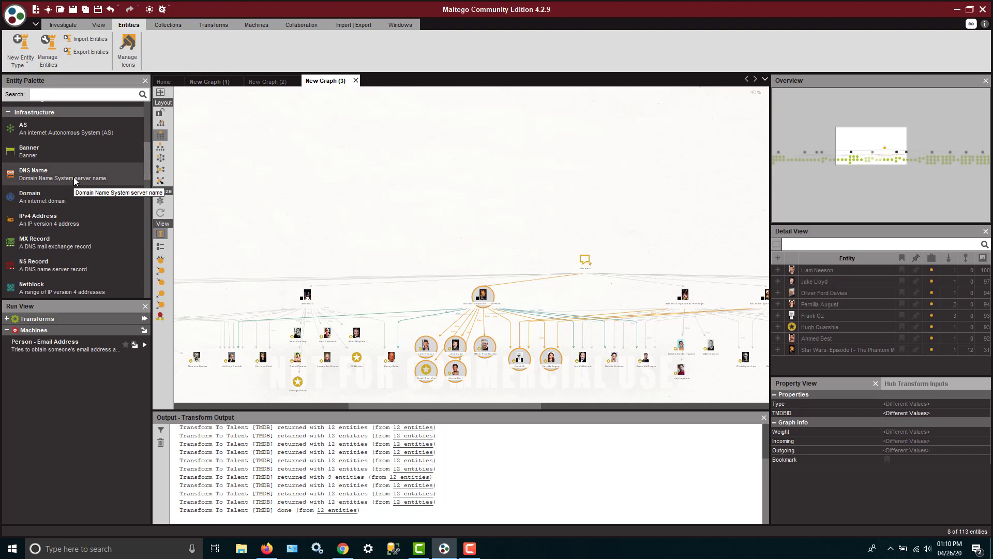